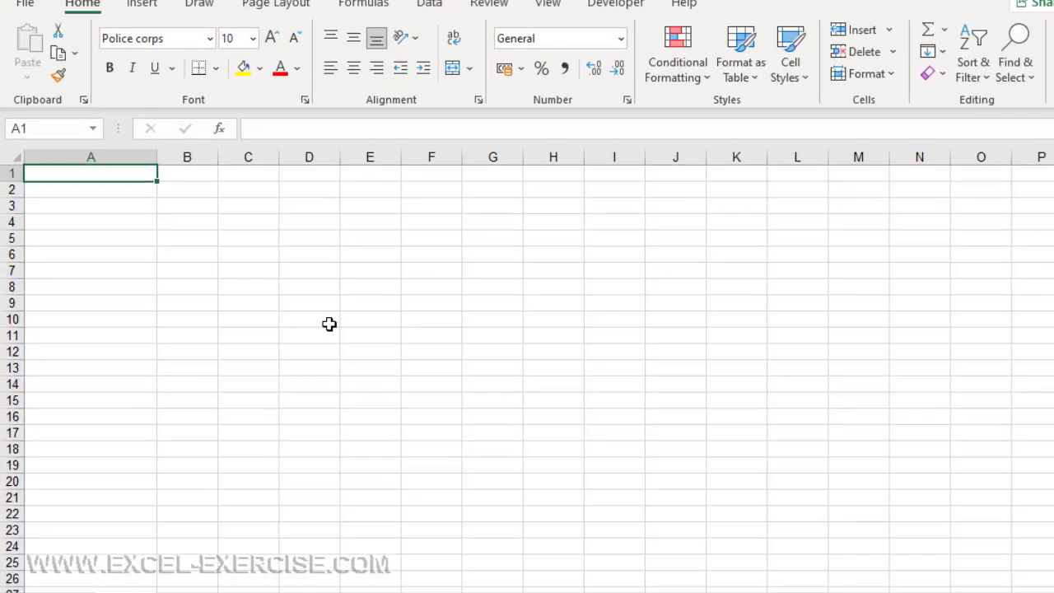
Step: Start a STOCKHISTORY formula in A1 for "XNAS:MSFT" with start date TODAY()-30 and end date TODAY()
{"action": "type", "text": "=stoc"}
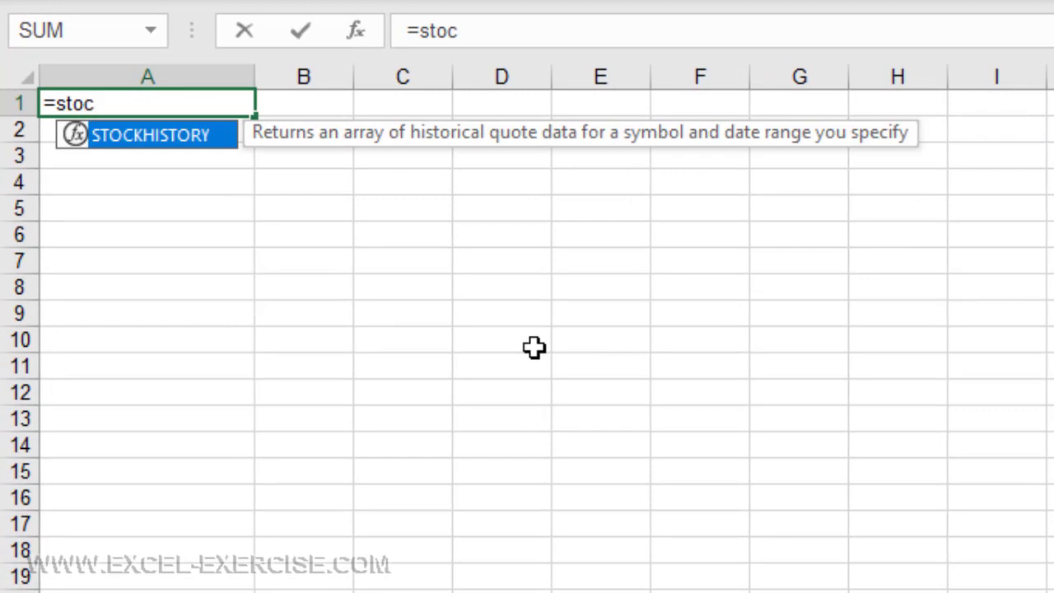
{"action": "key", "text": "Tab"}
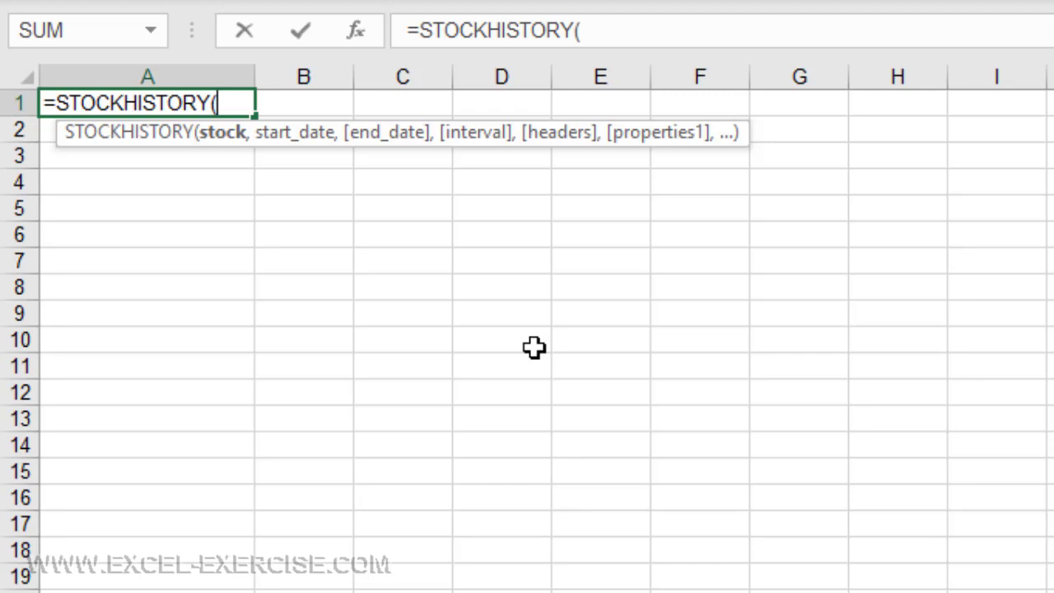
{"action": "type", "text": "\"XNAS"}
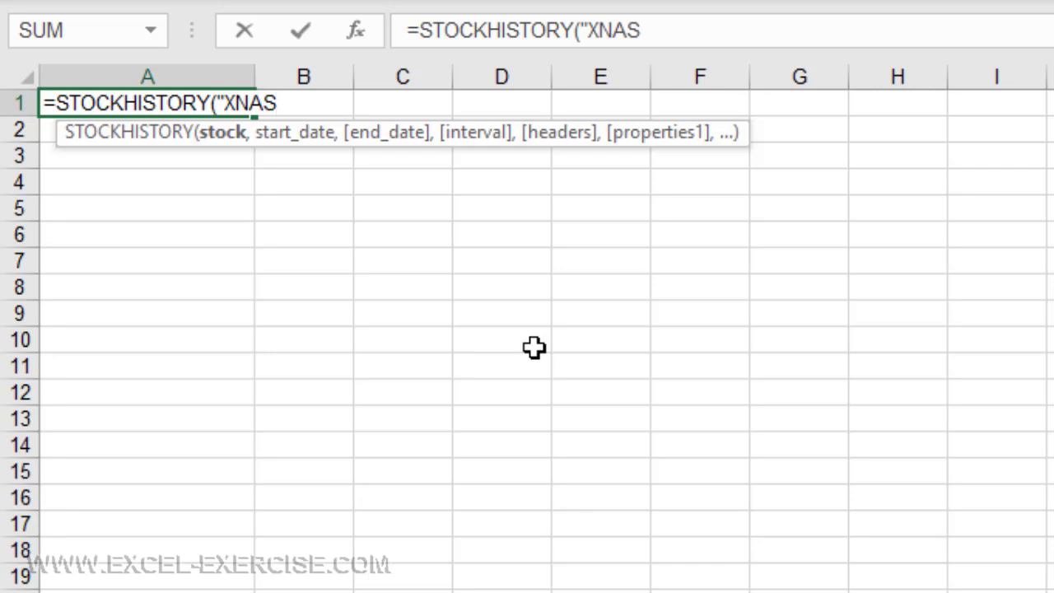
{"action": "type", "text": ":MSFT\""}
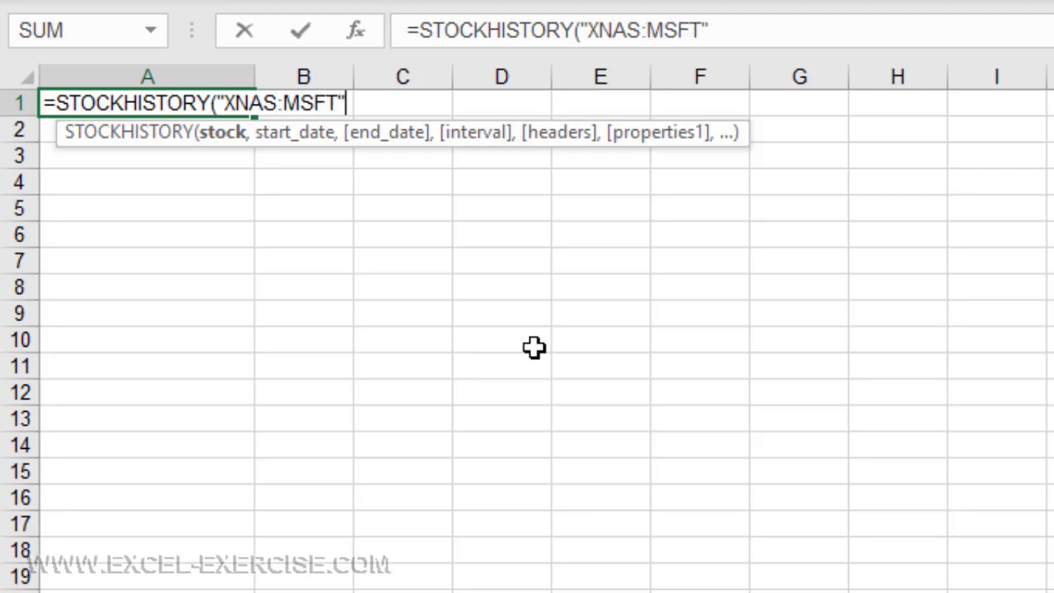
{"action": "type", "text": ","}
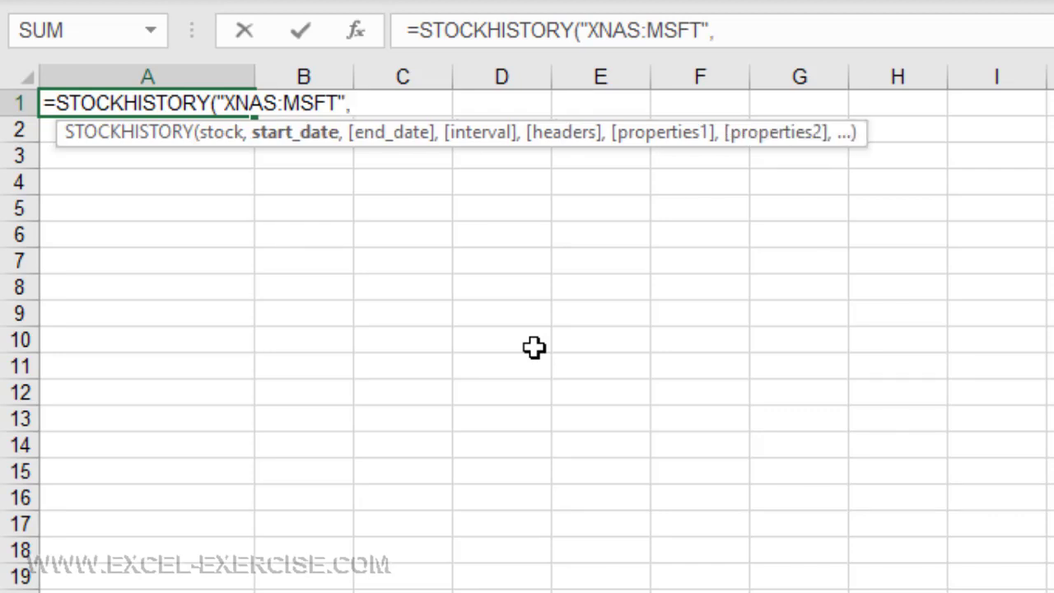
{"action": "type", "text": "TODAY"}
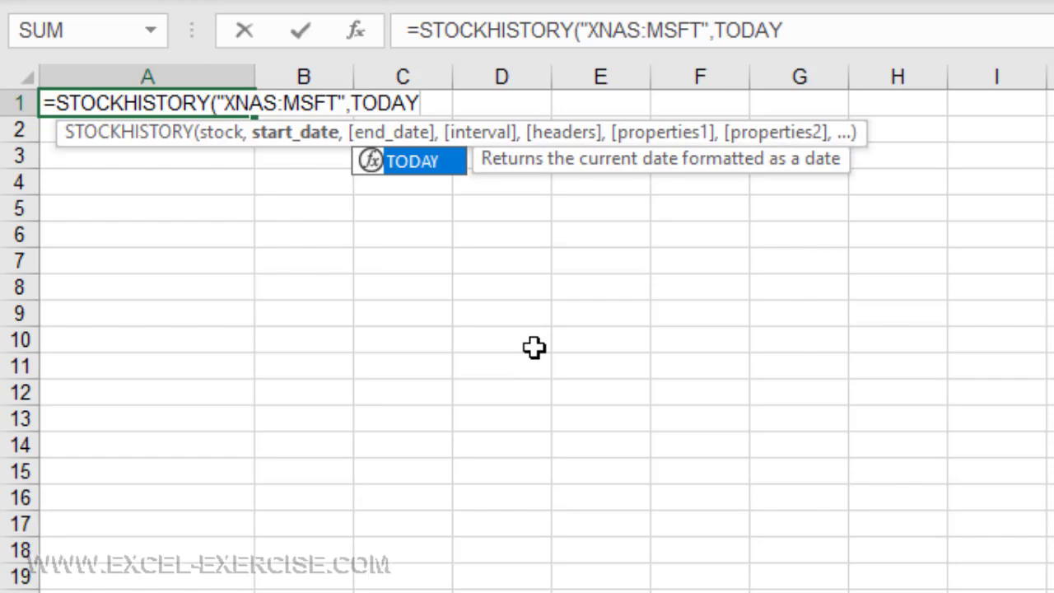
{"action": "type", "text": "()-30"}
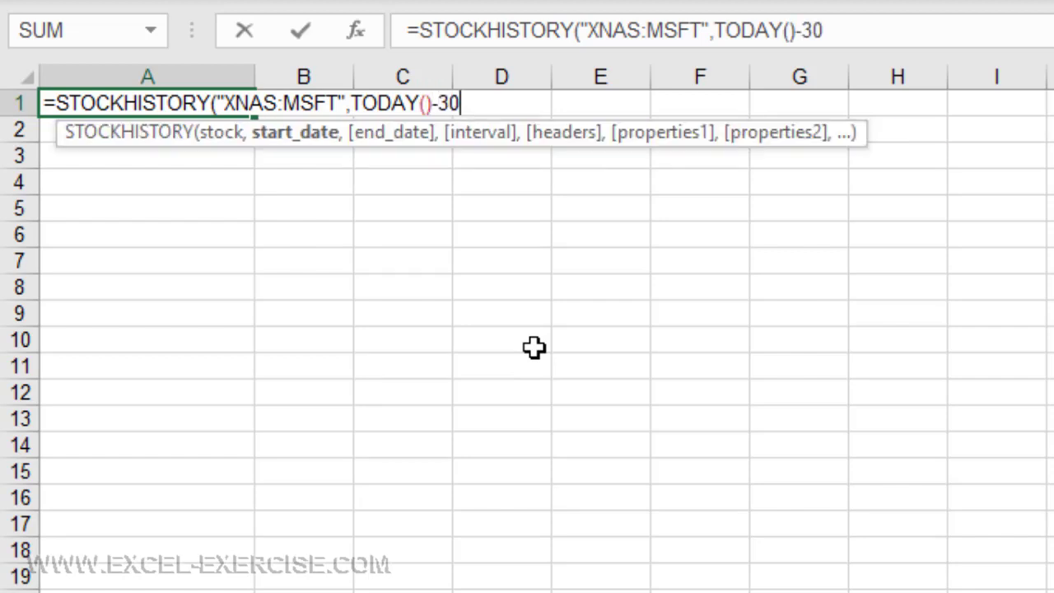
{"action": "type", "text": ",TODAY(),"}
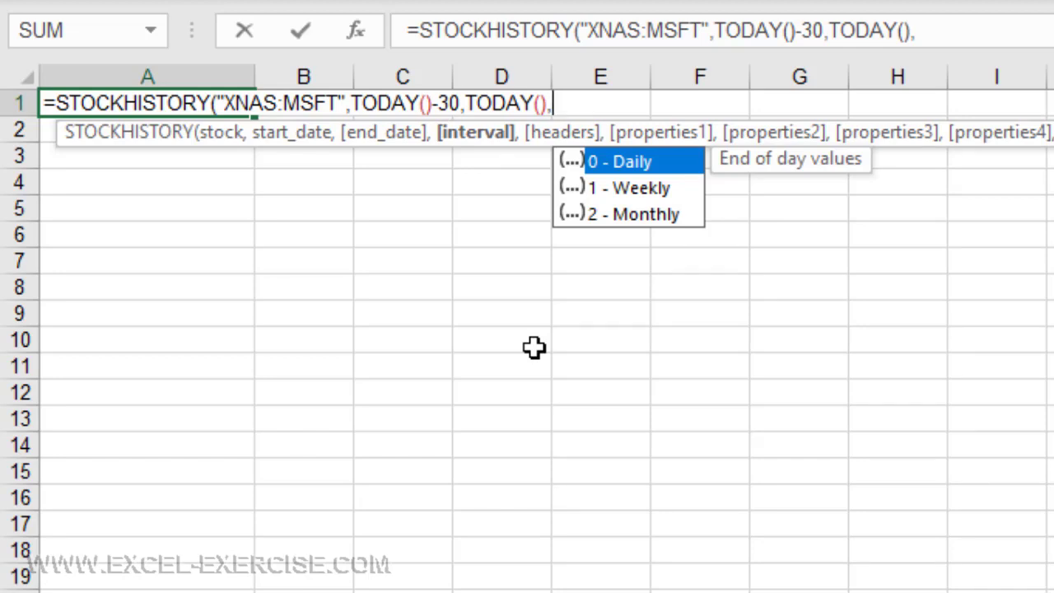
Step: Complete the formula with daily interval 0, header option 1 and the properties Date (0) and Close (1)
{"action": "type", "text": "0,"}
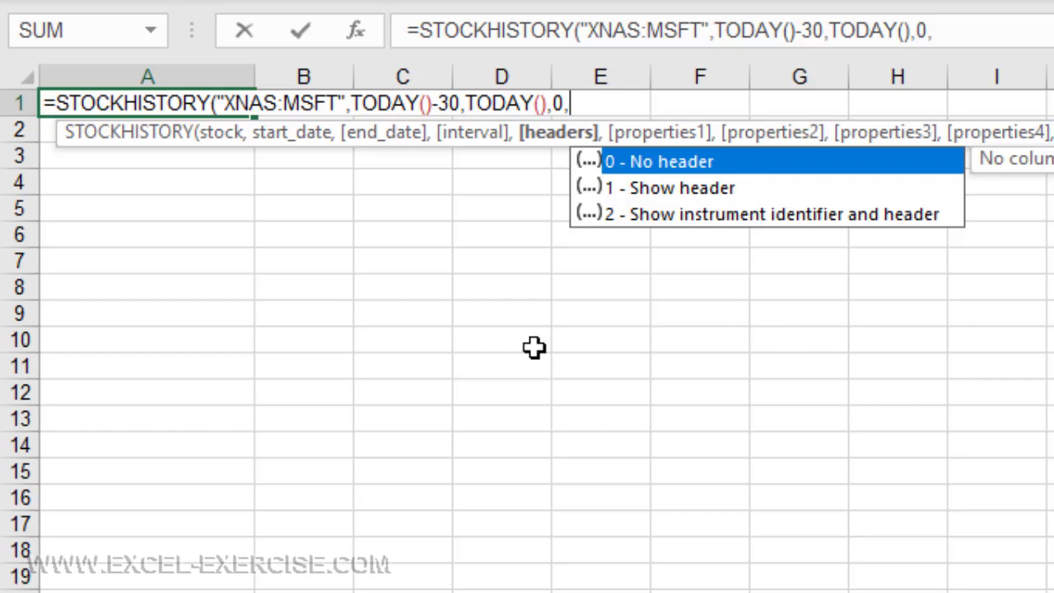
{"action": "key", "text": "Down"}
{"action": "key", "text": "Tab"}
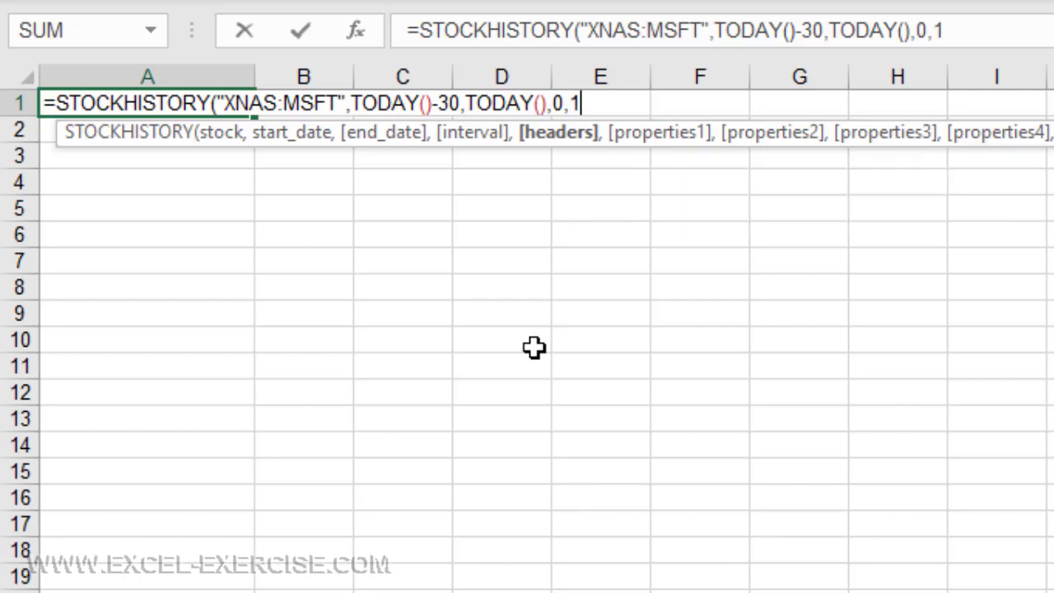
{"action": "type", "text": ","}
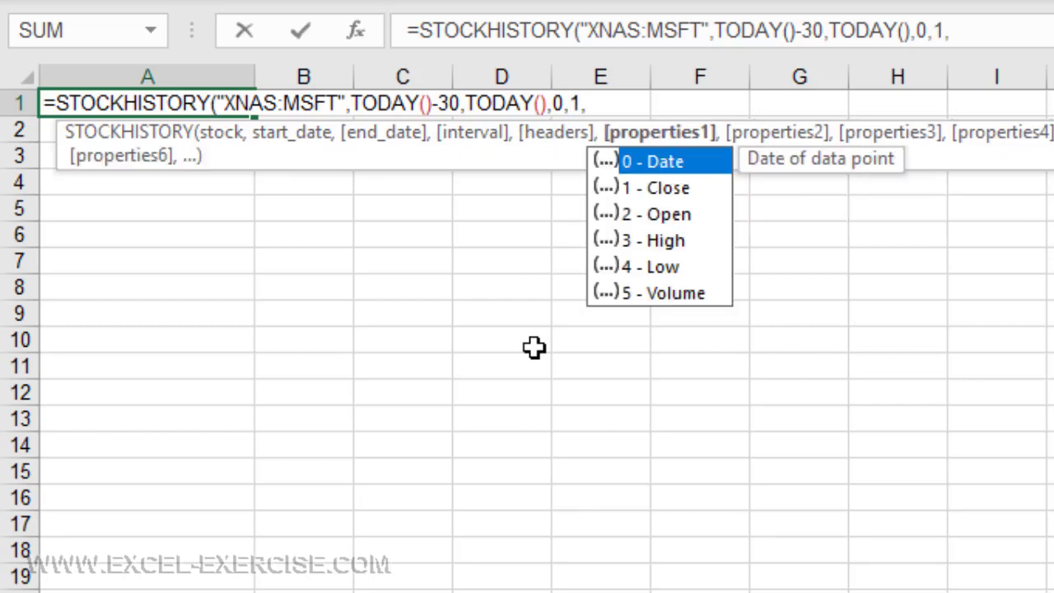
{"action": "type", "text": "0,"}
{"action": "key", "text": "Down"}
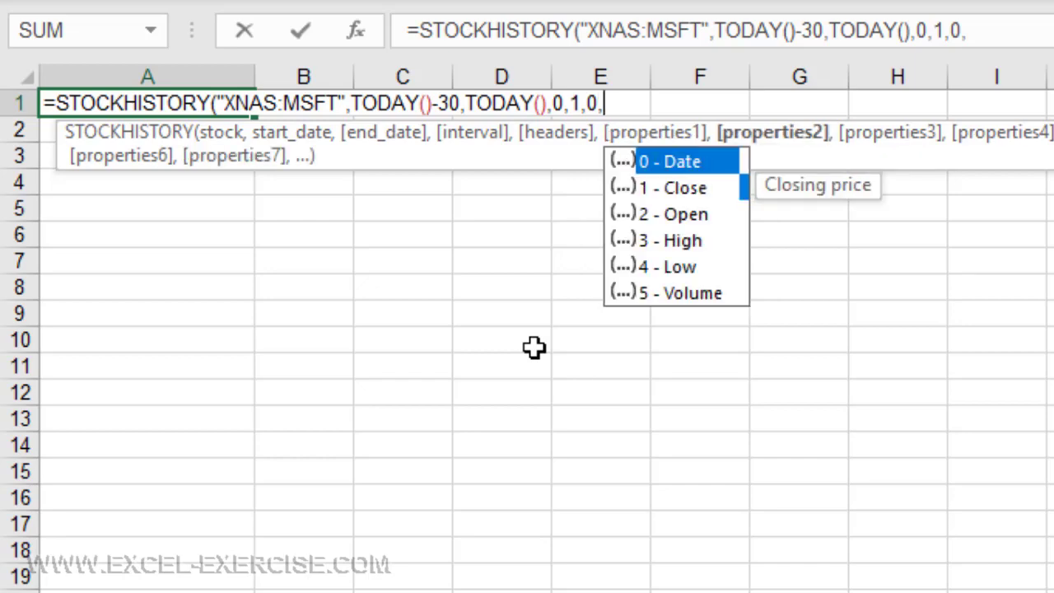
{"action": "key", "text": "Escape"}
{"action": "type", "text": "1"}
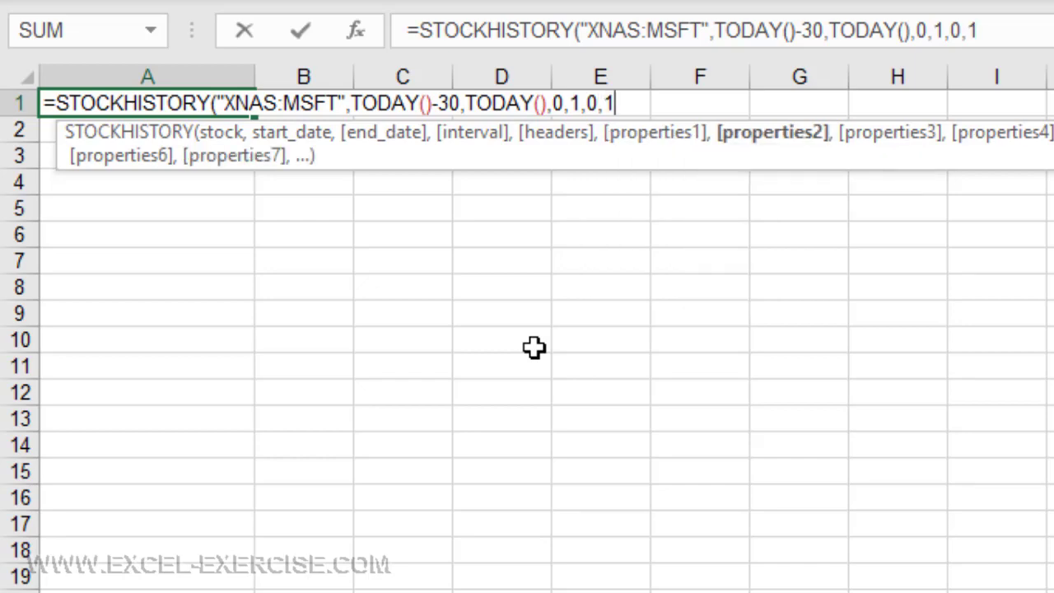
{"action": "type", "text": ")"}
{"action": "key", "text": "Return"}
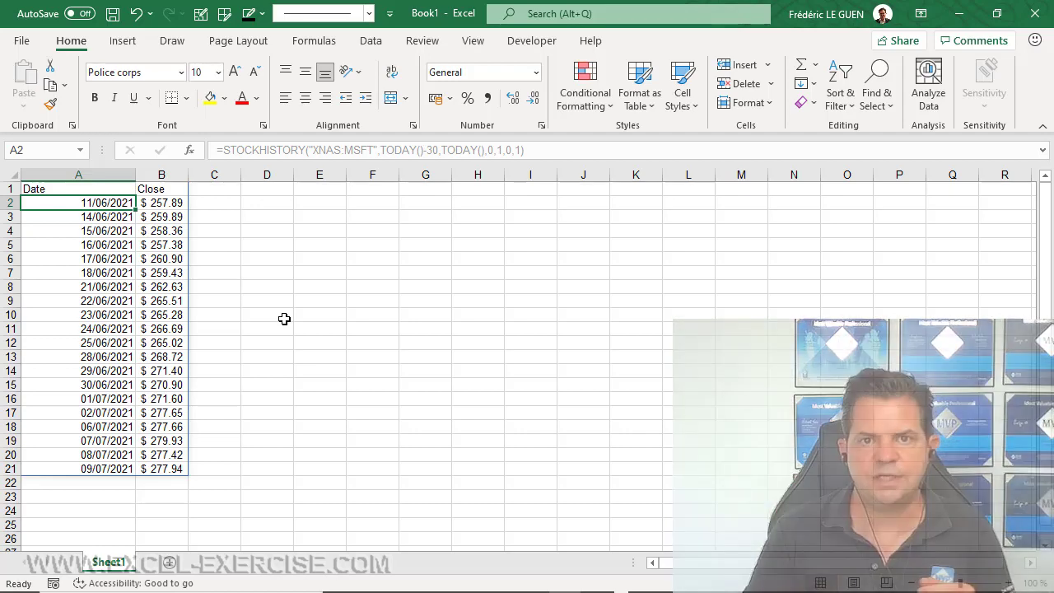
Step: Edit the A1 formula's properties after Date to return Open (2), Low (4), High (3) and Close (1)
{"action": "left_click", "coordinate": [96, 189]}
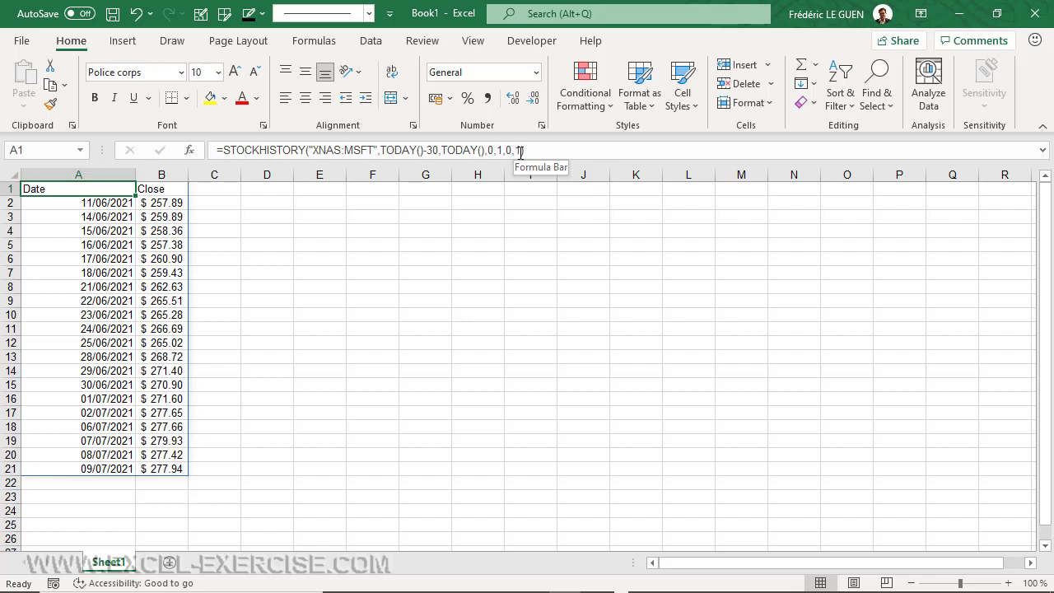
{"action": "left_click", "coordinate": [516, 151]}
{"action": "key", "text": "BackSpace"}
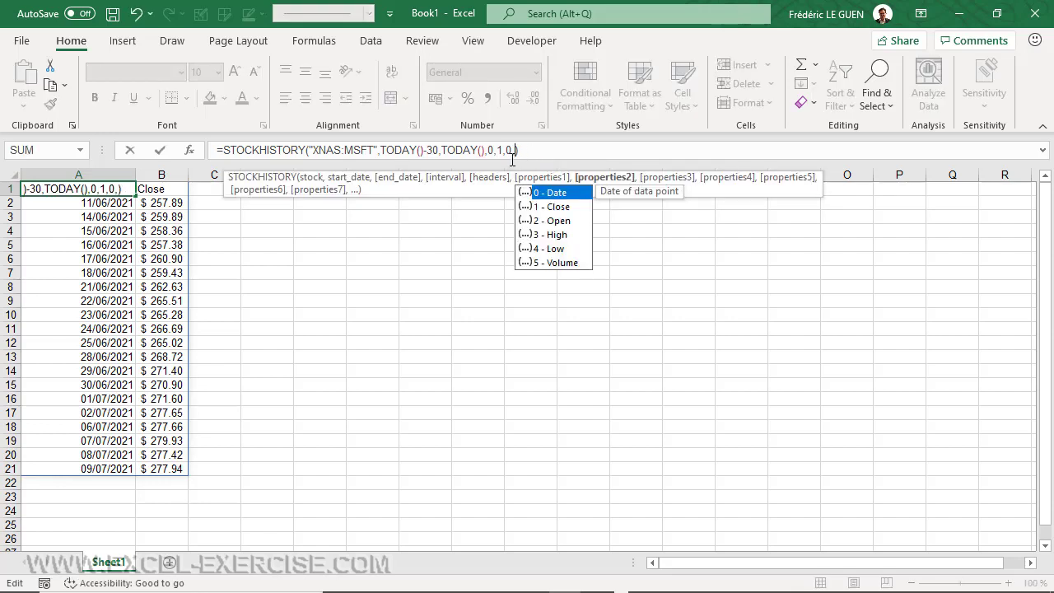
{"action": "double_click", "coordinate": [564, 221]}
{"action": "type", "text": ","}
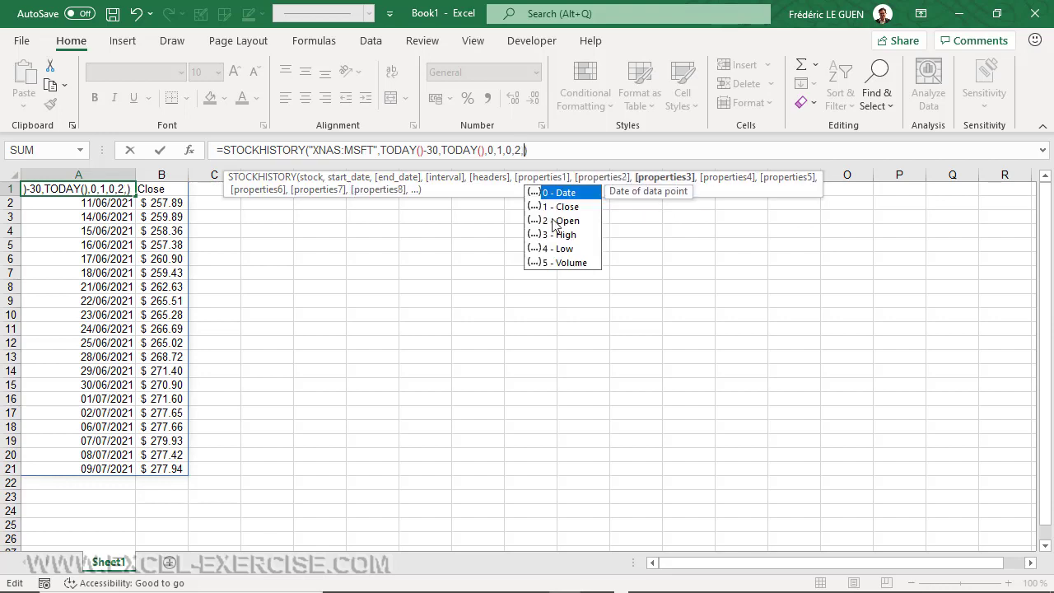
{"action": "double_click", "coordinate": [563, 247]}
{"action": "type", "text": ","}
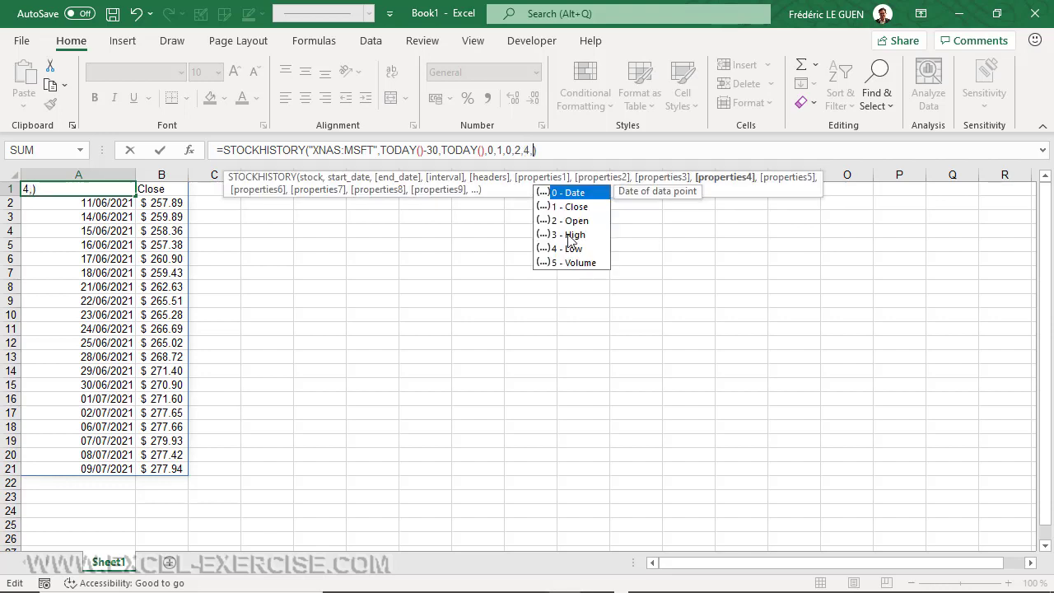
{"action": "double_click", "coordinate": [568, 234]}
{"action": "type", "text": ","}
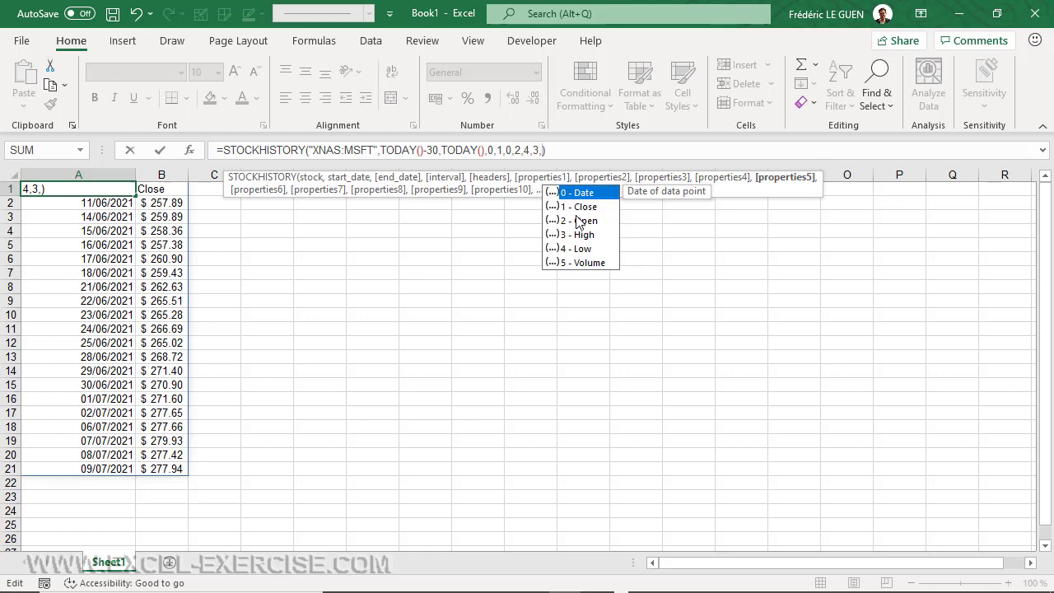
{"action": "double_click", "coordinate": [581, 206]}
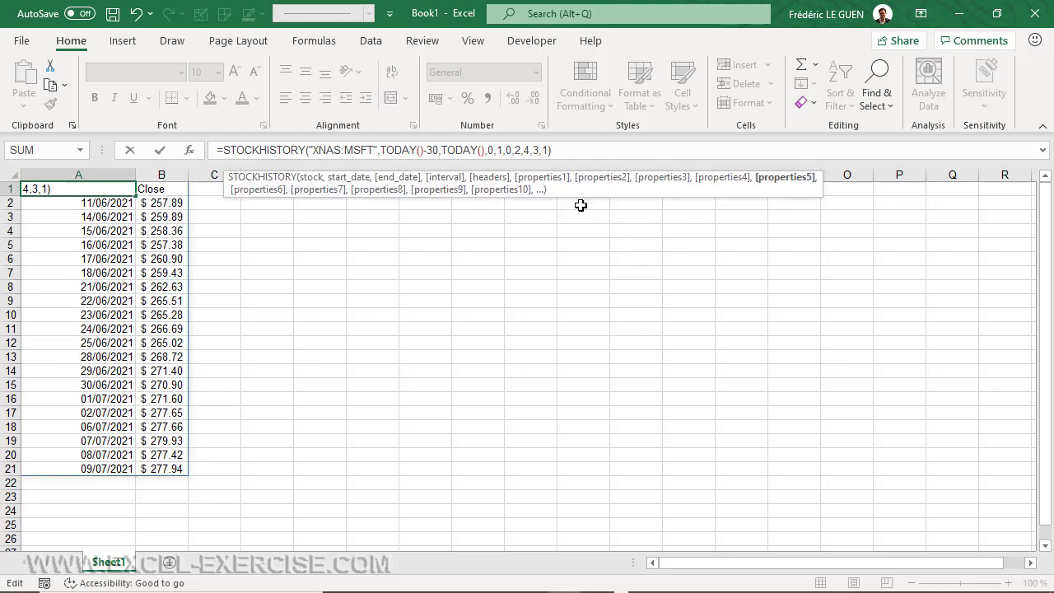
{"action": "key", "text": "Return"}
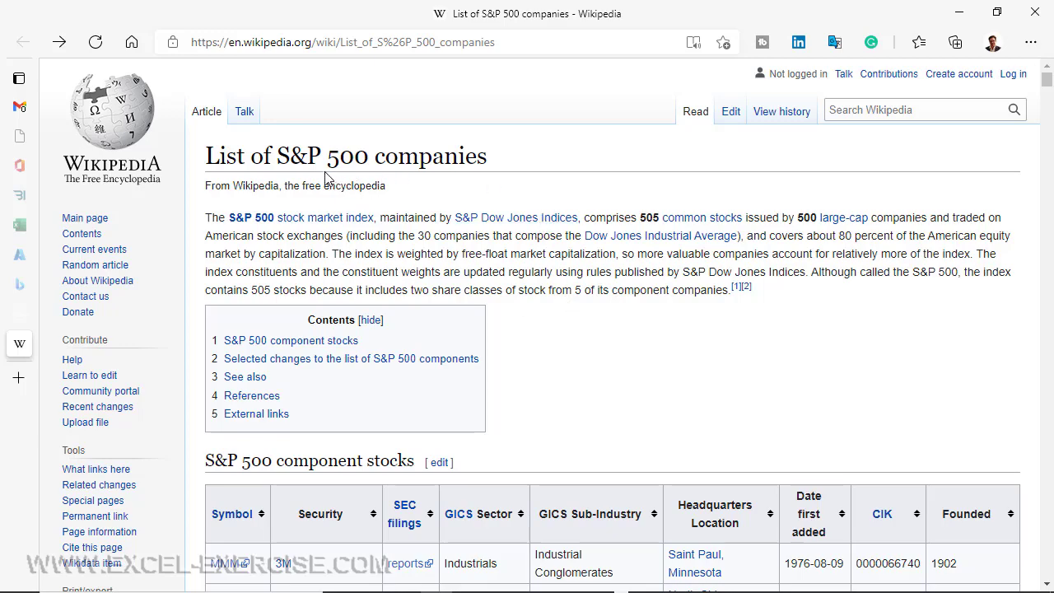
Step: Copy the web address of Wikipedia's List of S&P 500 companies page
{"action": "scroll", "coordinate": [608, 369], "scroll_direction": "down", "scroll_amount": 4}
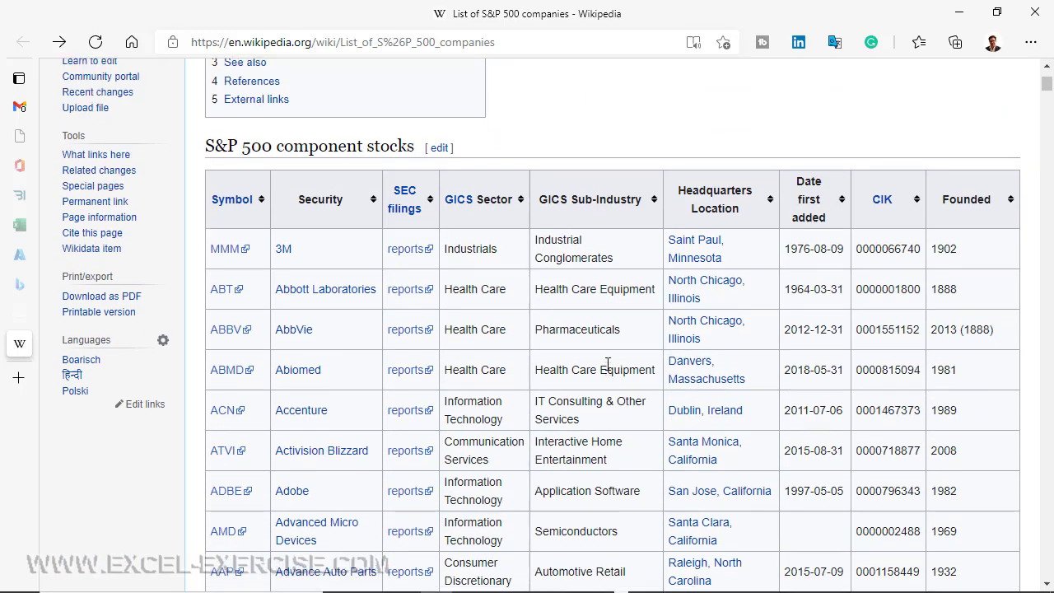
{"action": "scroll", "coordinate": [608, 365], "scroll_direction": "up", "scroll_amount": 4}
{"action": "scroll", "coordinate": [607, 365], "scroll_direction": "down", "scroll_amount": 1}
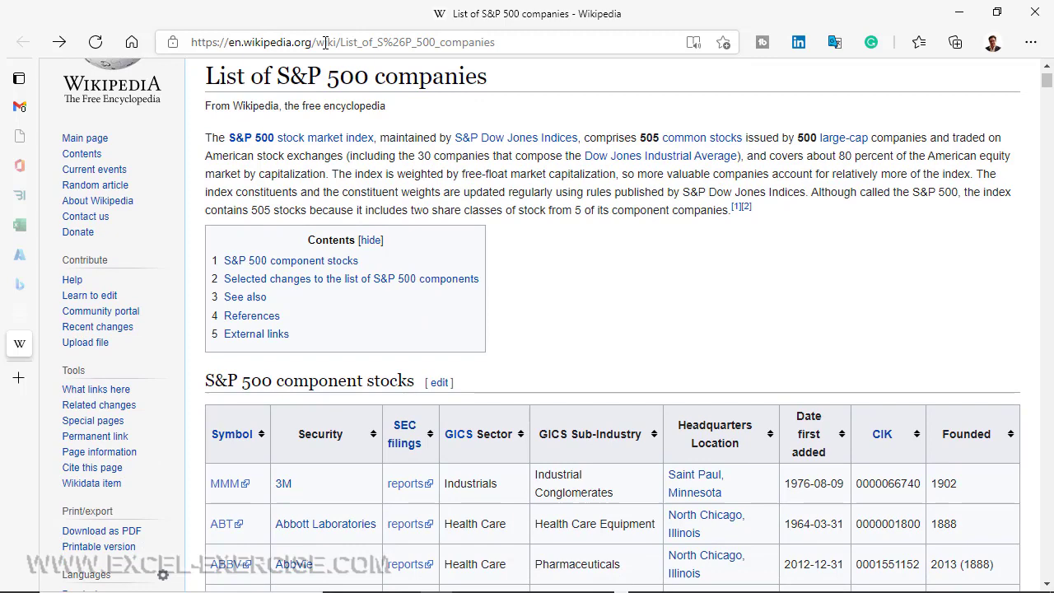
{"action": "left_click", "coordinate": [505, 42]}
{"action": "key", "text": "ctrl+c"}
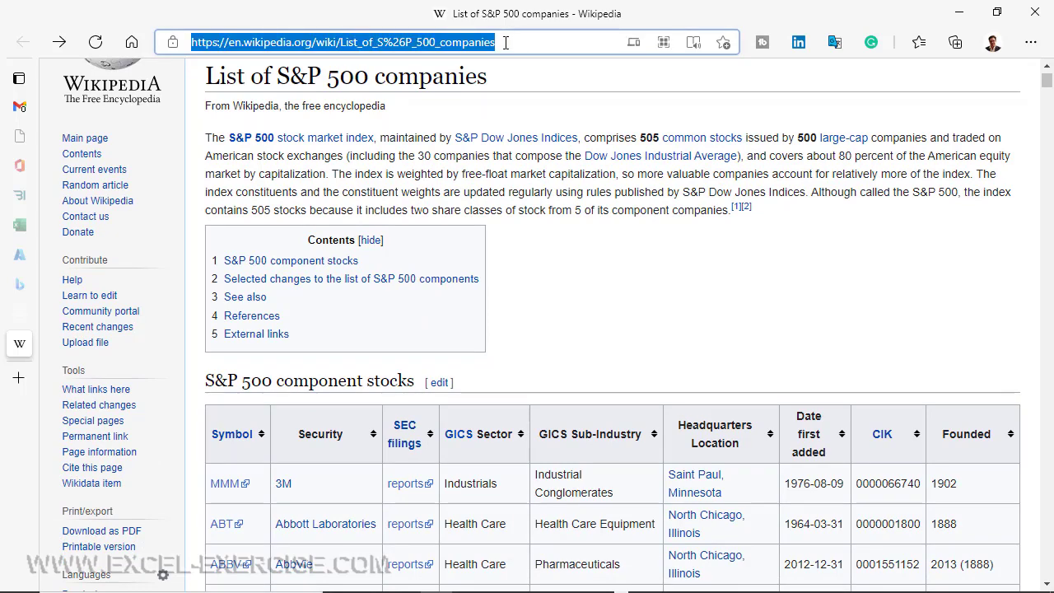
Step: Switch to Excel and connect to the copied Wikipedia URL as a web data source
{"action": "key", "text": "alt+Tab"}
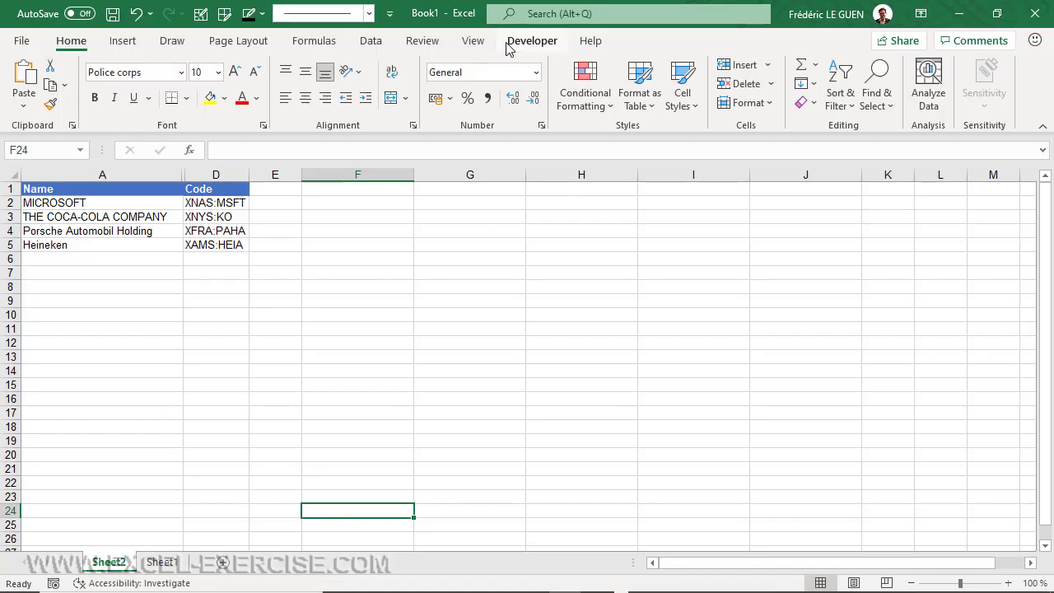
{"action": "left_click", "coordinate": [371, 43]}
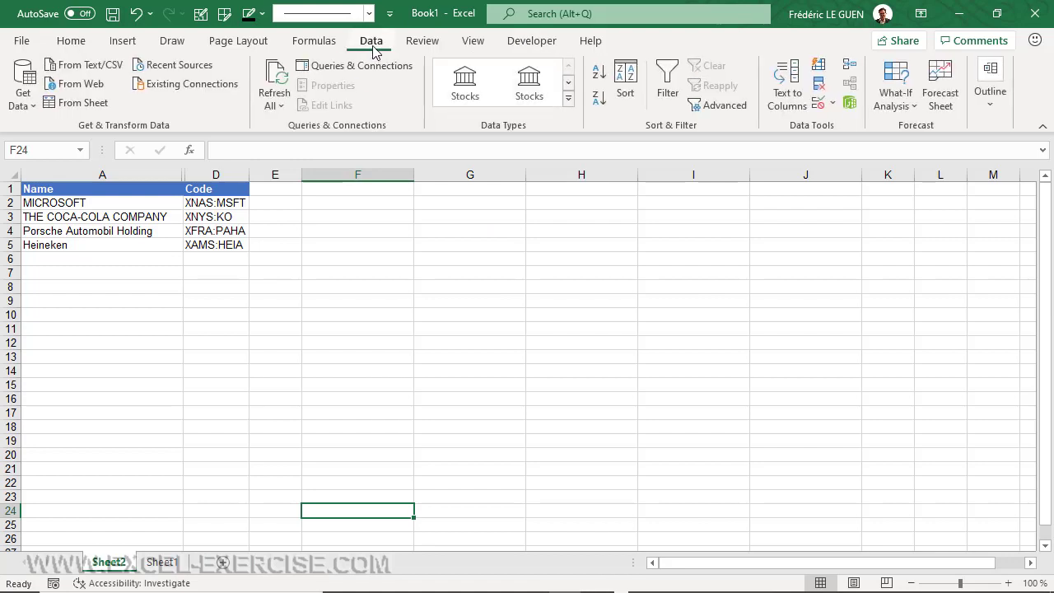
{"action": "left_click", "coordinate": [97, 85]}
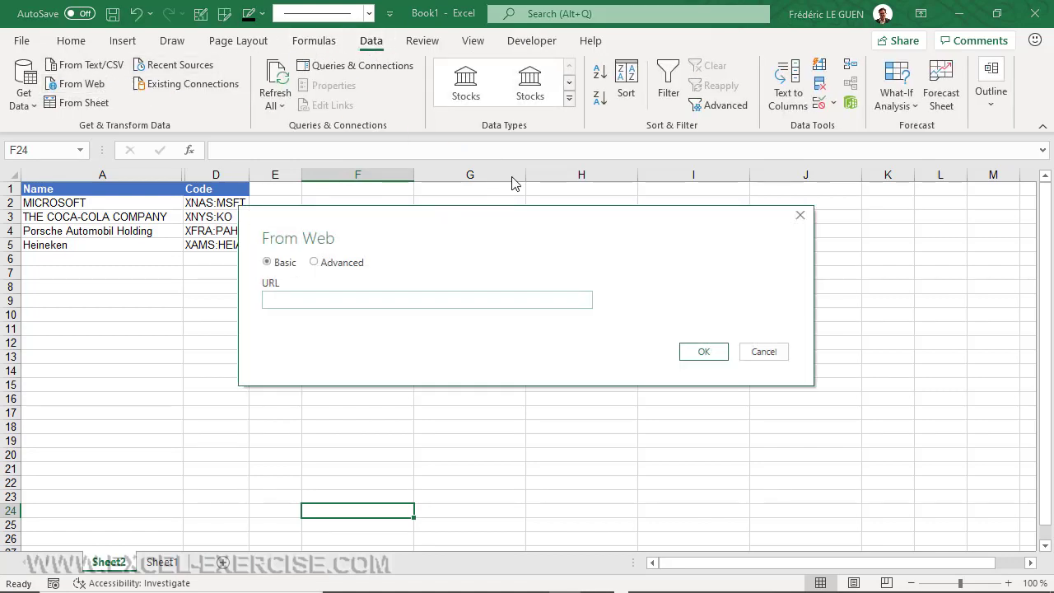
{"action": "key", "text": "ctrl+v"}
{"action": "left_click", "coordinate": [721, 354]}
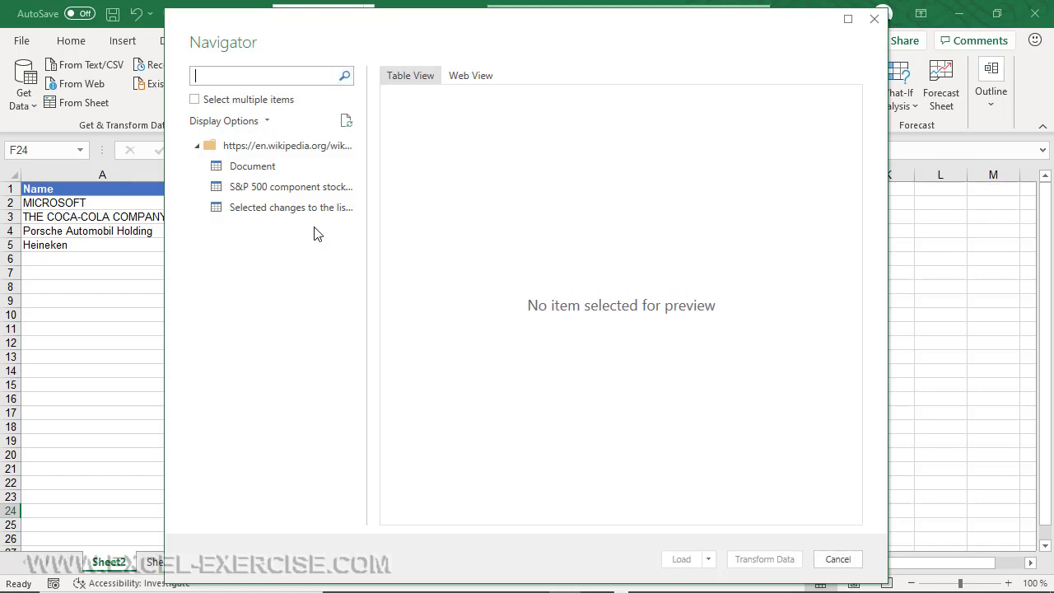
Step: Choose the S&P 500 component stocks table from the web source and open it in Power Query for transformation
{"action": "left_click", "coordinate": [260, 168]}
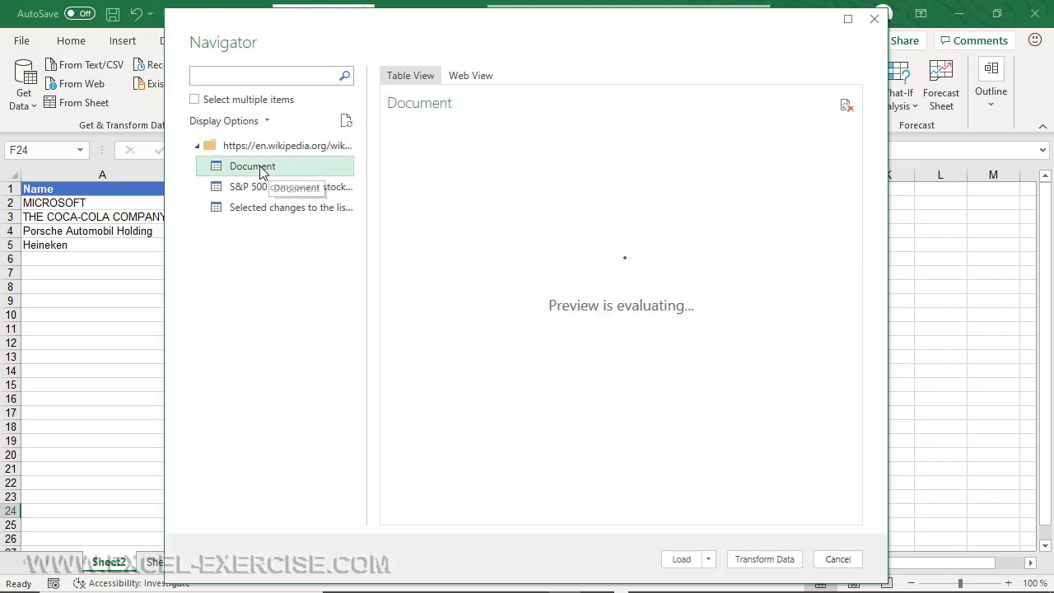
{"action": "left_click", "coordinate": [259, 188]}
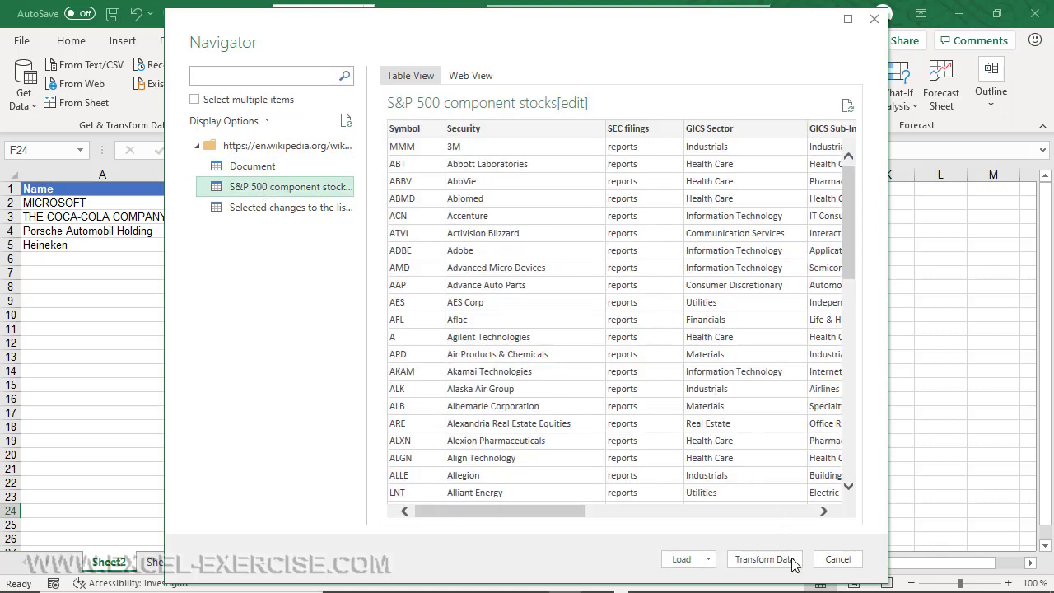
{"action": "left_click", "coordinate": [764, 559]}
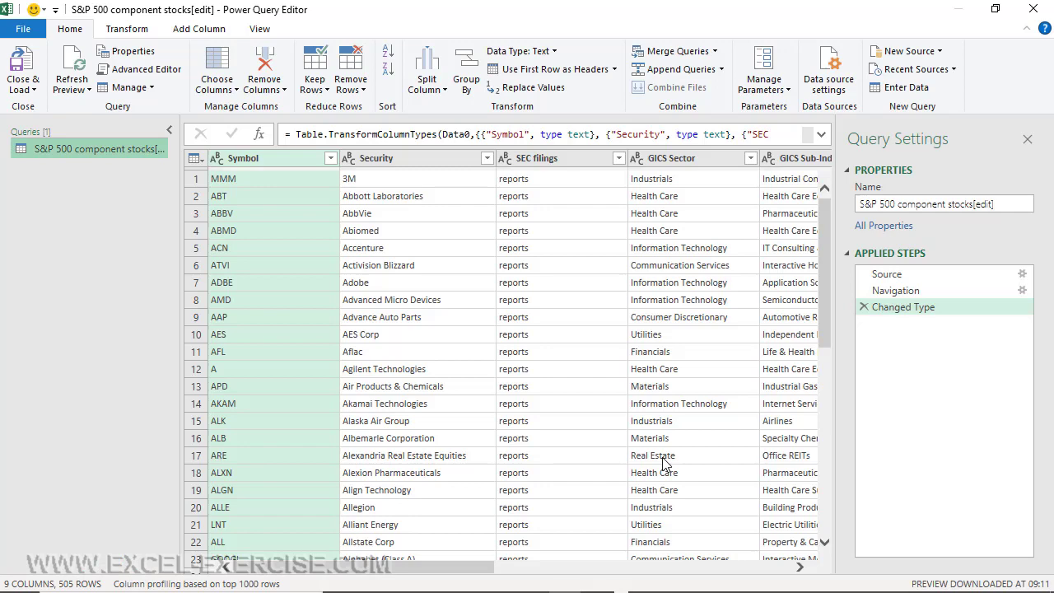
Step: Keep only the Symbol and Security columns in the query and load the result into the workbook
{"action": "left_click", "coordinate": [405, 157], "text": "ctrl"}
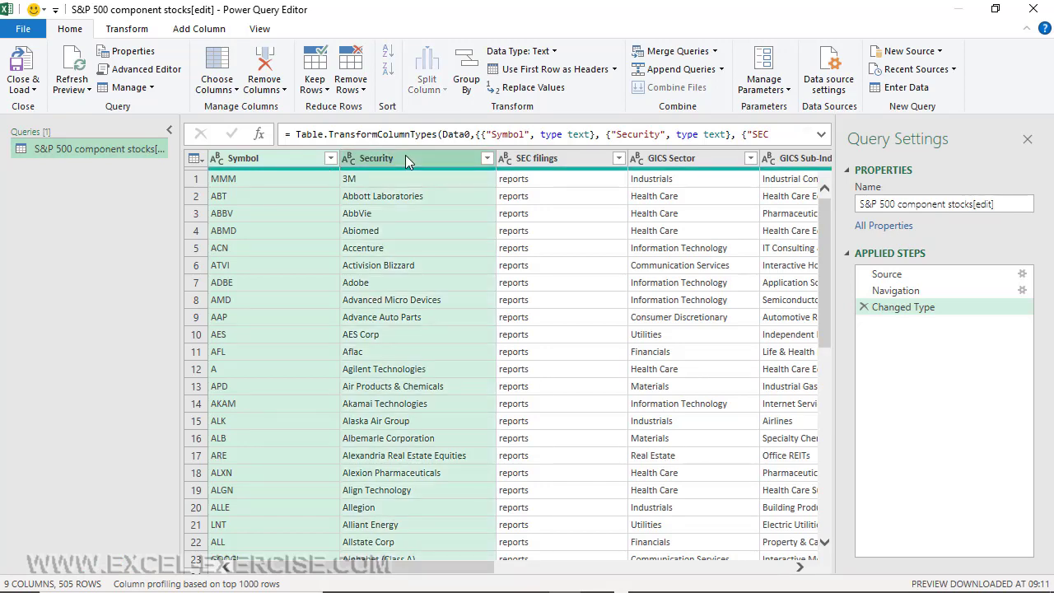
{"action": "right_click", "coordinate": [406, 156]}
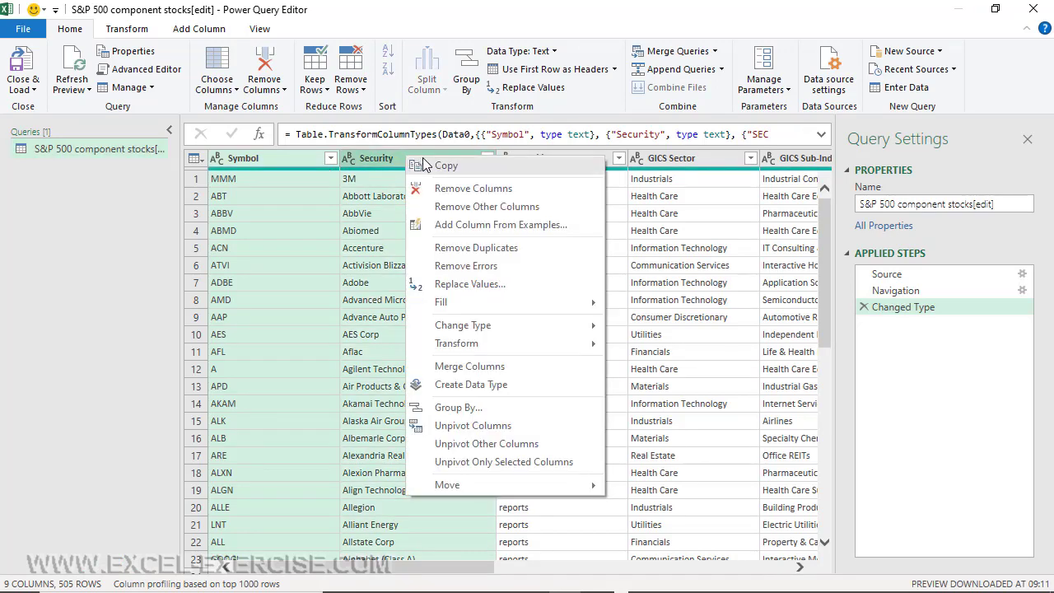
{"action": "left_click", "coordinate": [481, 209]}
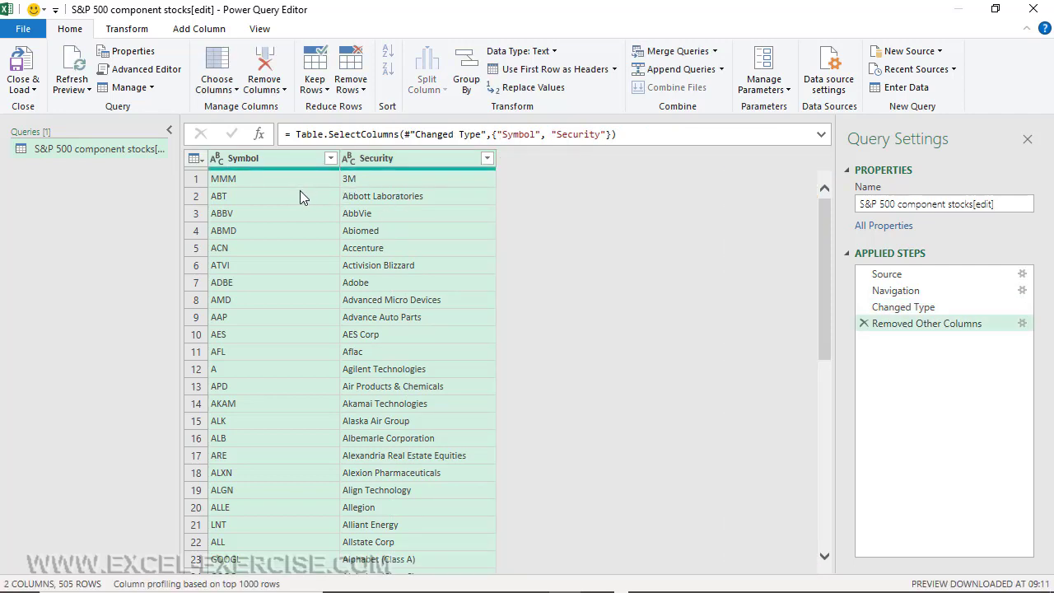
{"action": "left_click", "coordinate": [25, 65]}
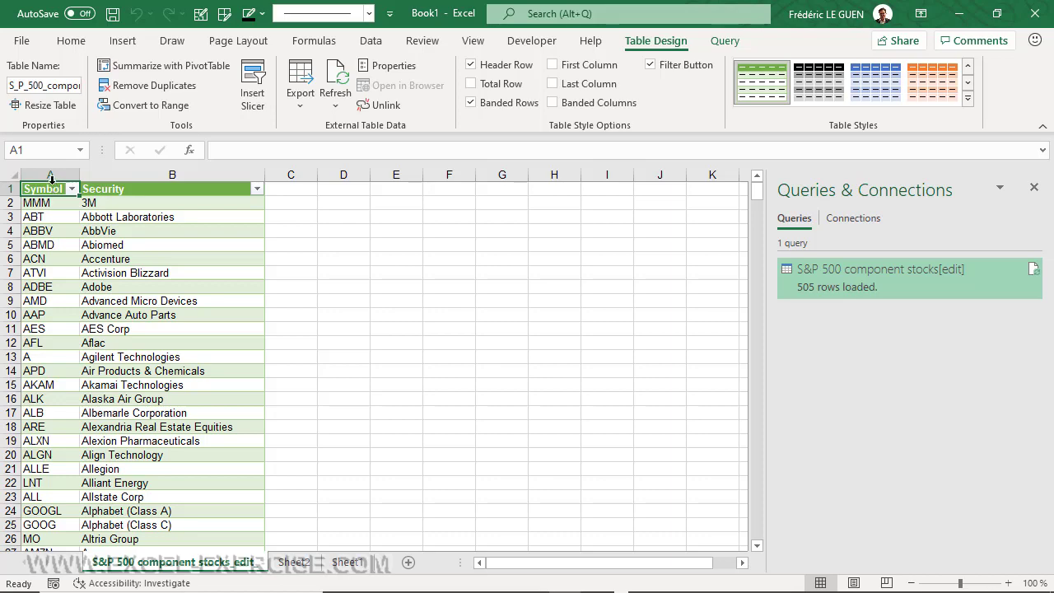
Step: Convert the table's Symbol column to the Stocks data type and widen column A to show the full company names
{"action": "left_click", "coordinate": [51, 179]}
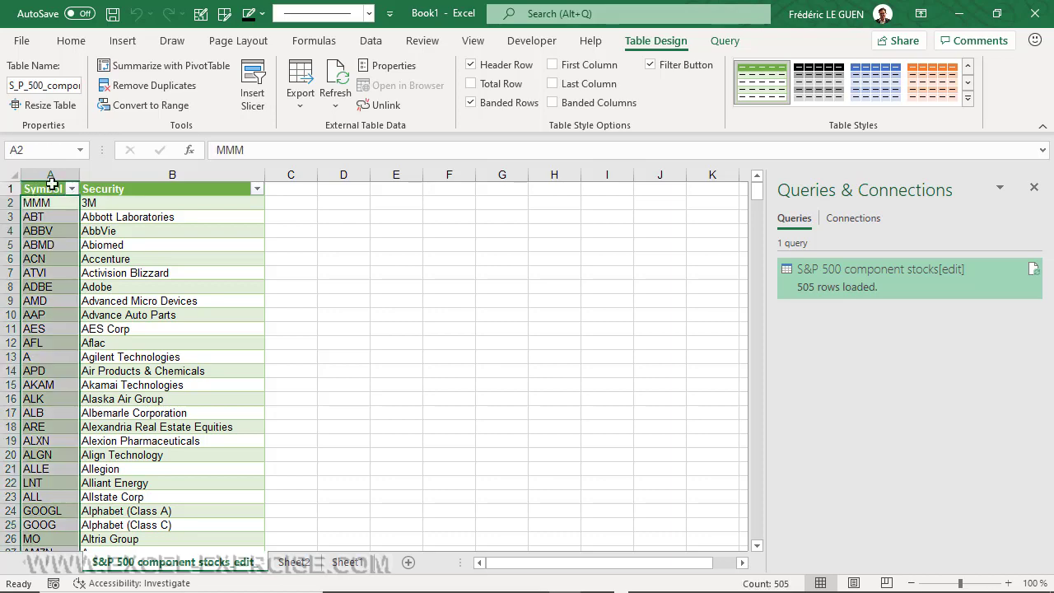
{"action": "left_click", "coordinate": [369, 43]}
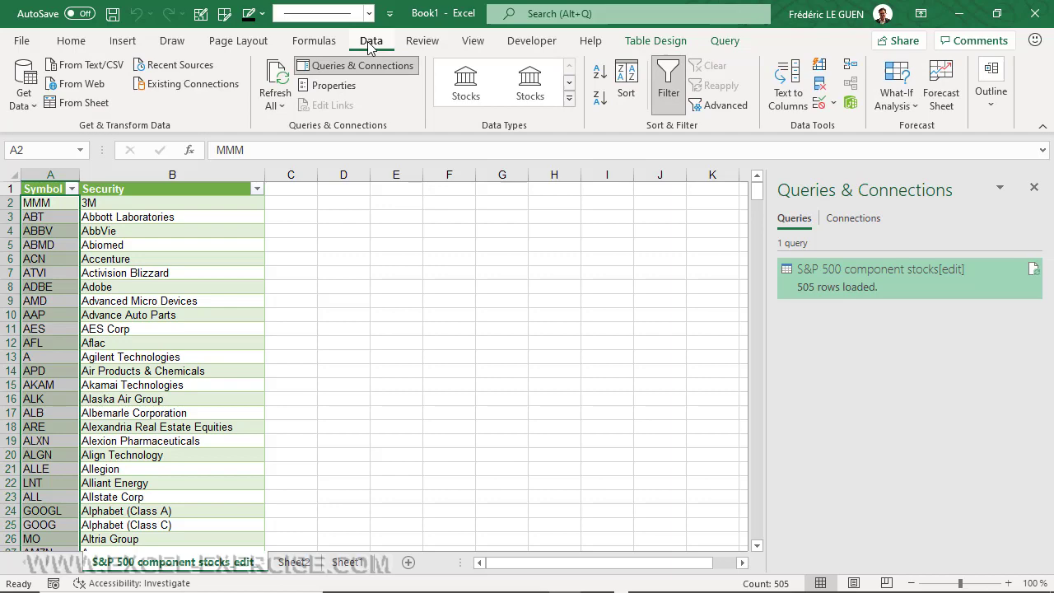
{"action": "left_click", "coordinate": [568, 98]}
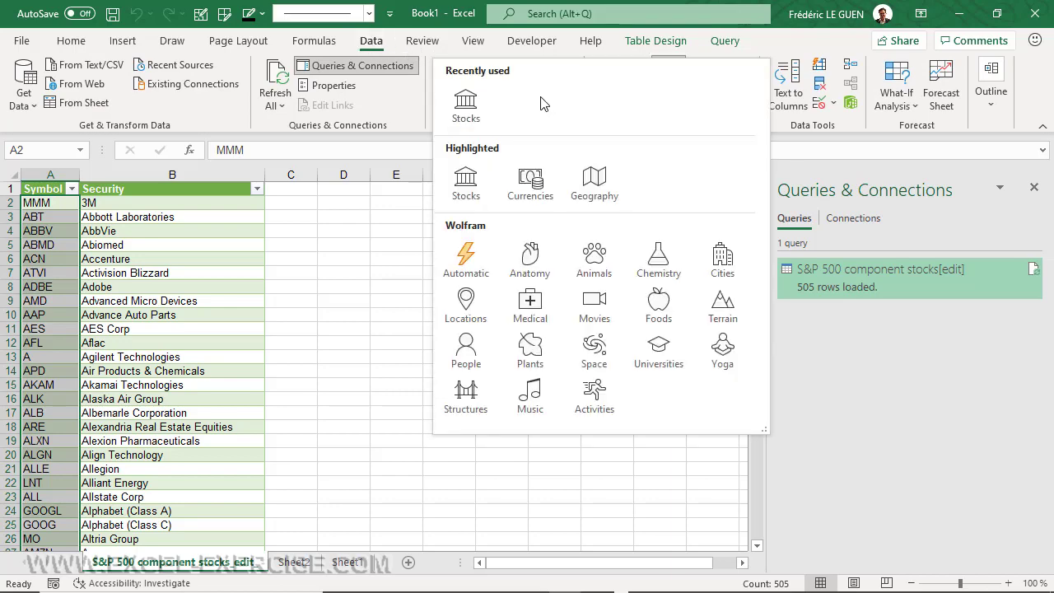
{"action": "left_click", "coordinate": [463, 190]}
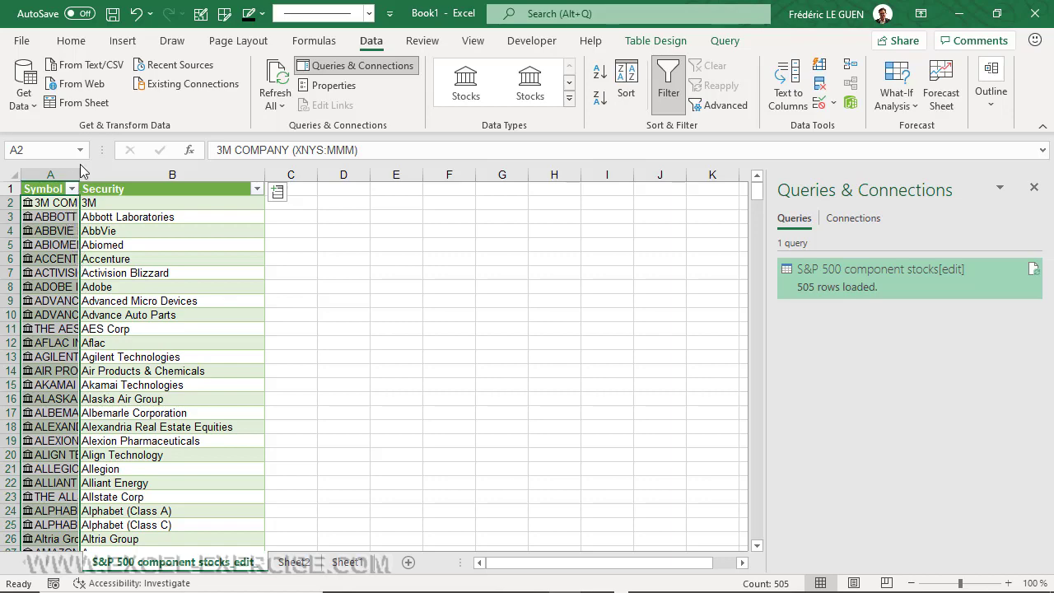
{"action": "left_click_drag", "start_coordinate": [80, 171], "coordinate": [265, 172]}
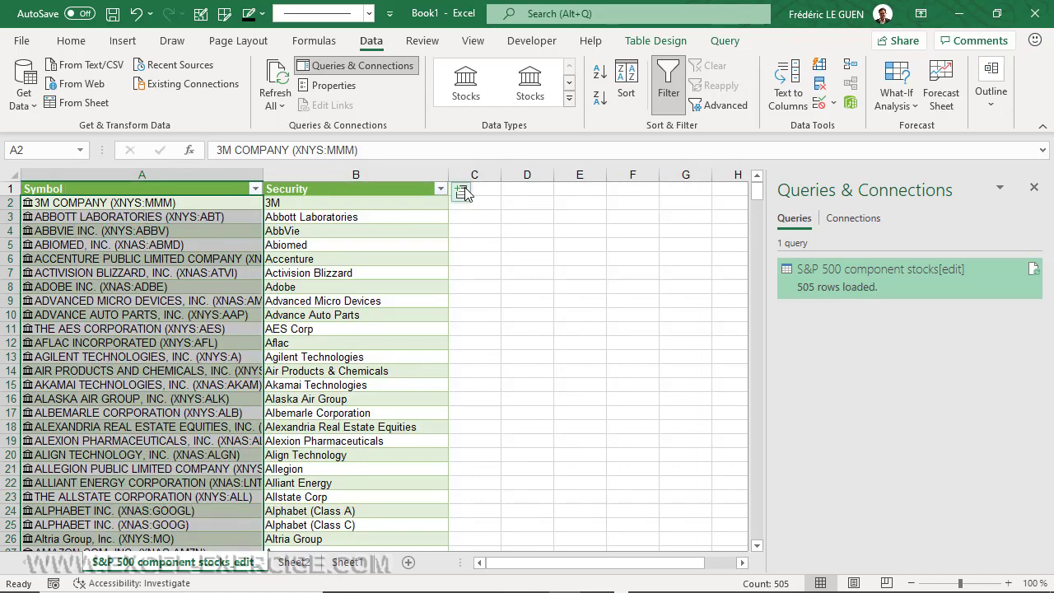
Step: Add the Exchange abbreviation and Ticker symbol fields from the stock data as new table columns
{"action": "left_click", "coordinate": [461, 191]}
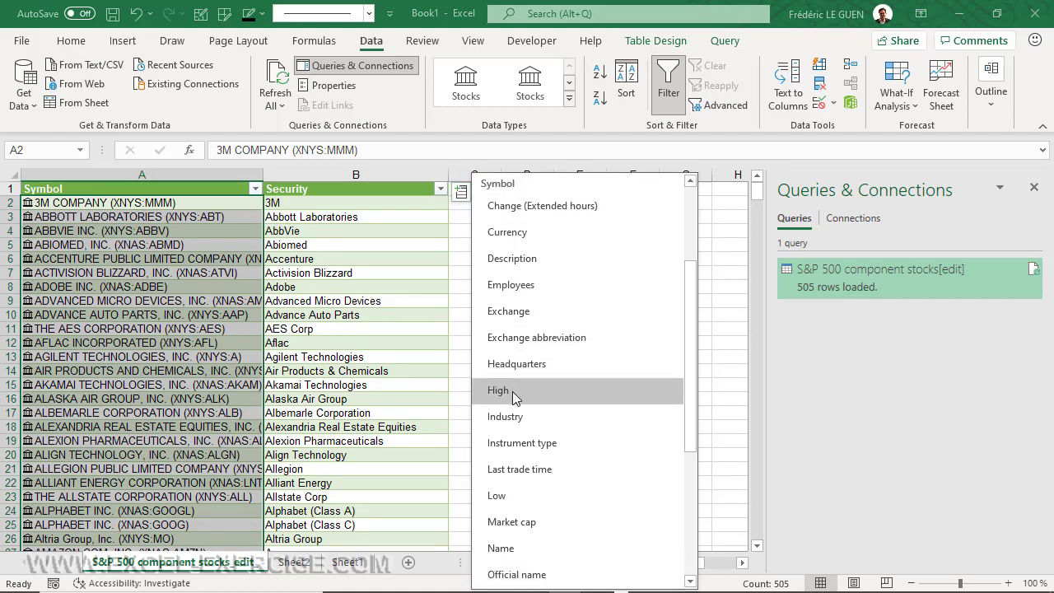
{"action": "left_click_drag", "start_coordinate": [688, 403], "coordinate": [685, 442]}
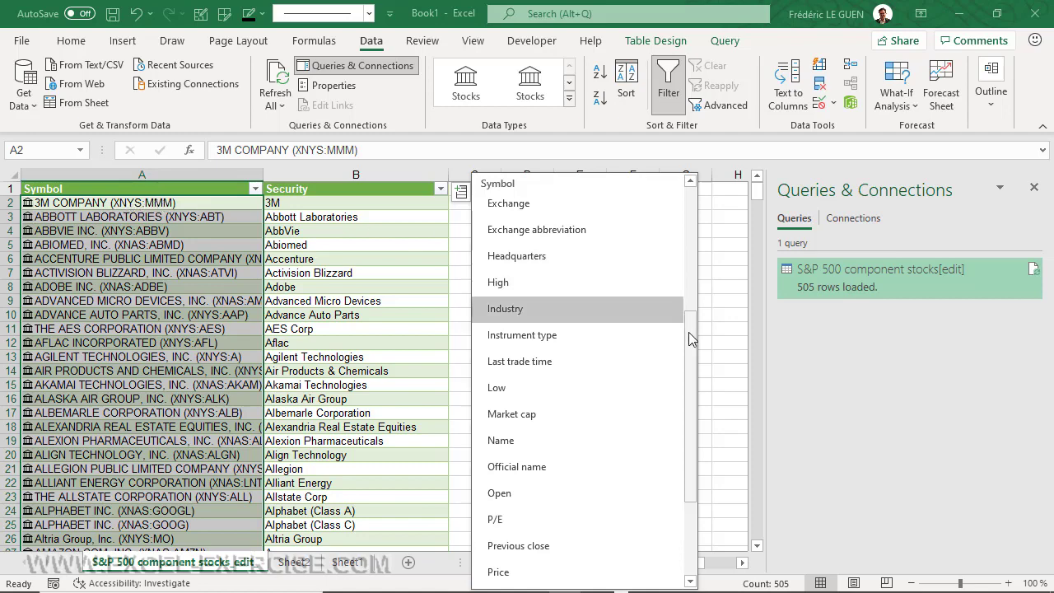
{"action": "left_click_drag", "start_coordinate": [690, 337], "coordinate": [690, 282]}
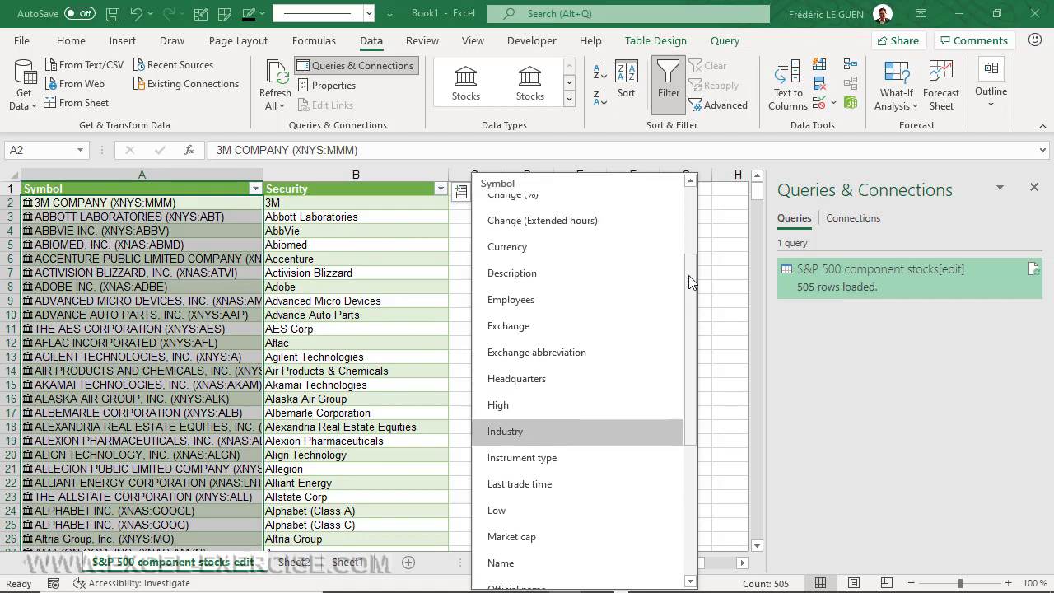
{"action": "left_click", "coordinate": [577, 355]}
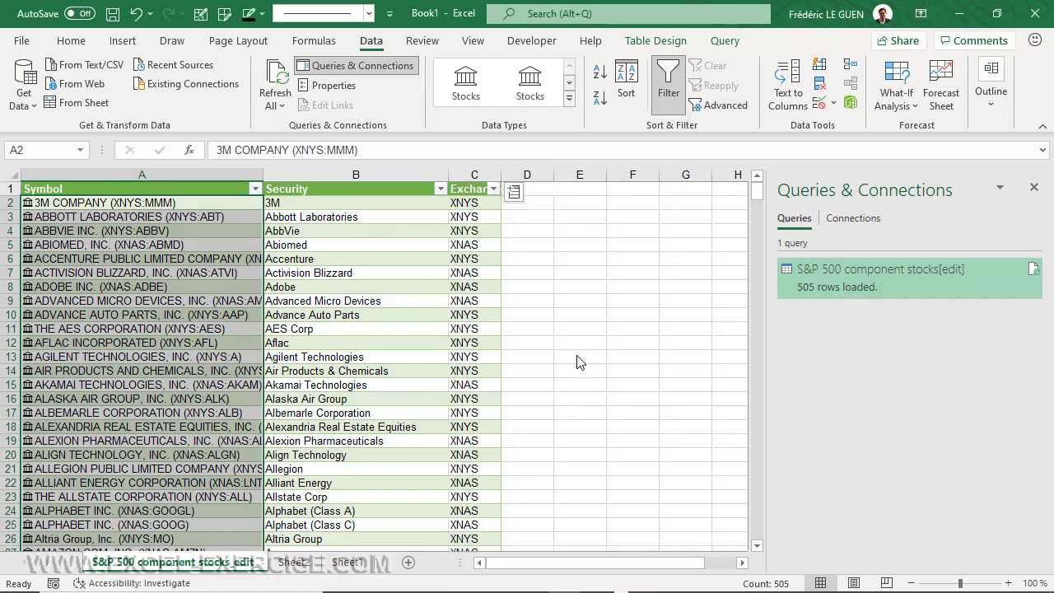
{"action": "left_click", "coordinate": [513, 192]}
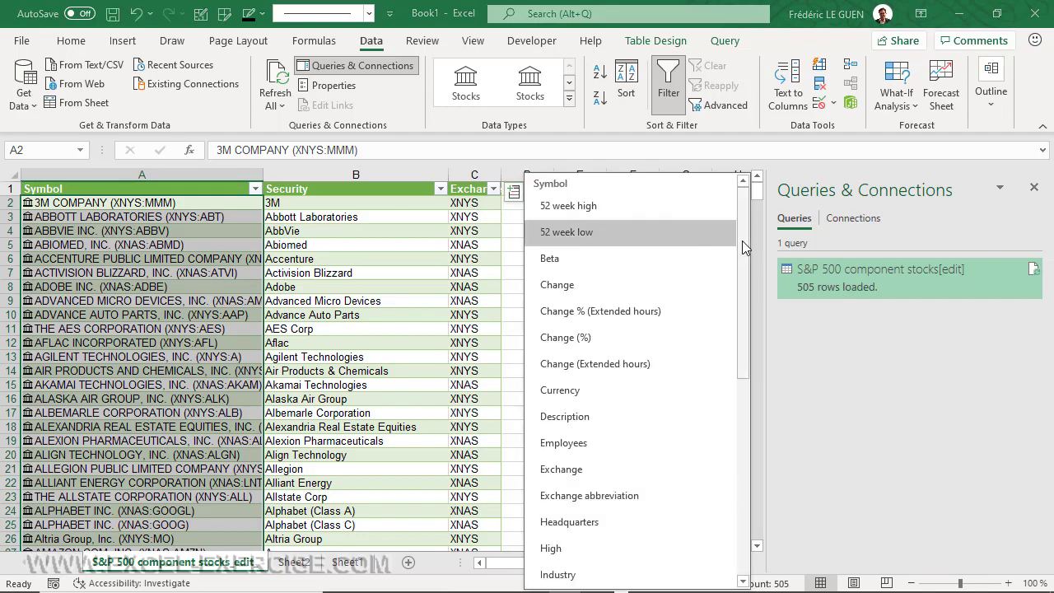
{"action": "left_click_drag", "start_coordinate": [742, 240], "coordinate": [742, 446]}
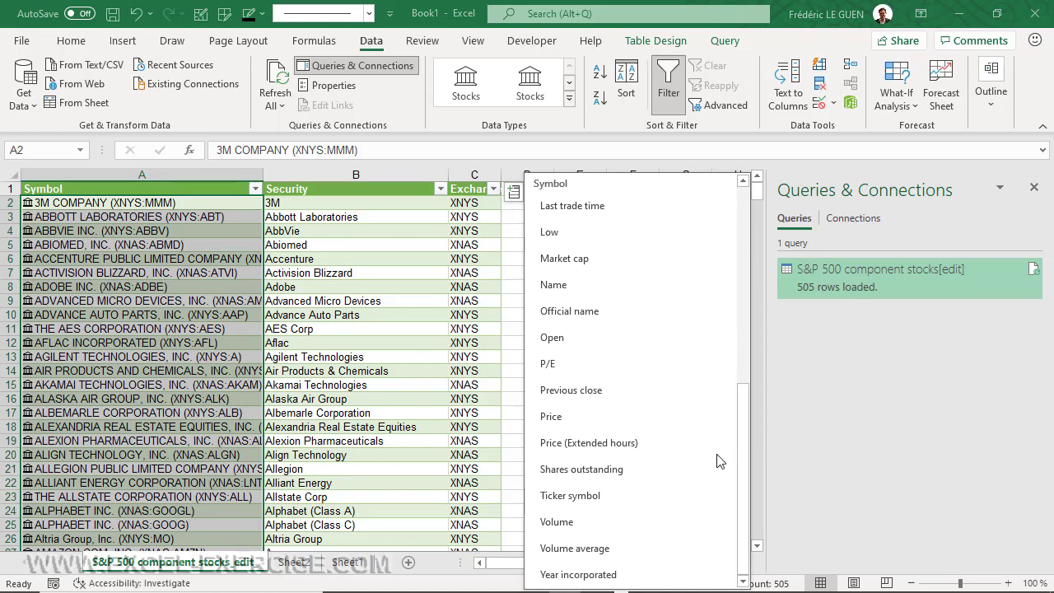
{"action": "left_click", "coordinate": [587, 496]}
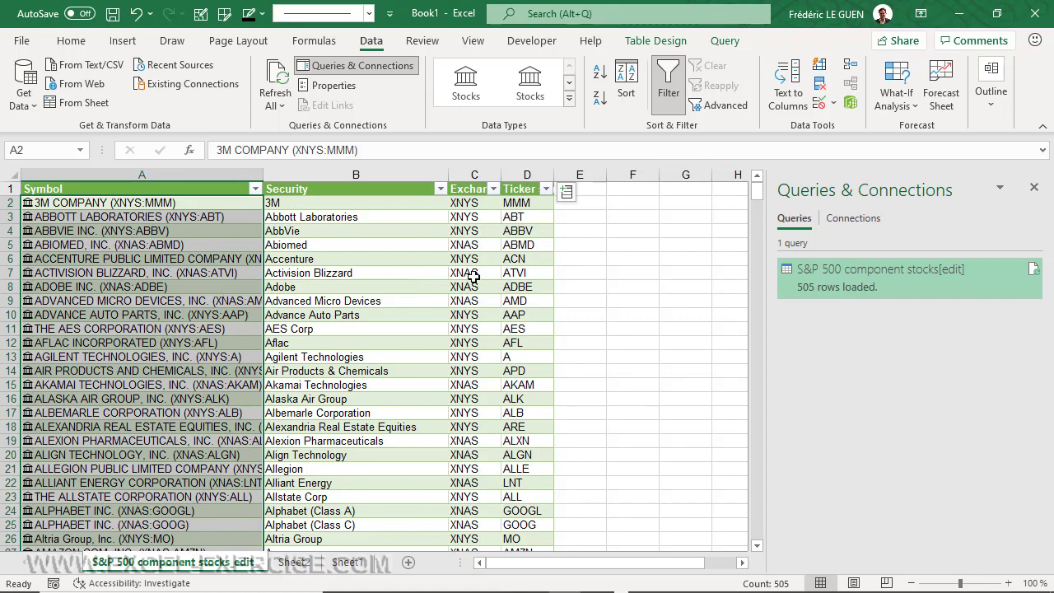
Step: In E2, enter =[@[Exchange abbreviation]]&":"&[@[Ticker symbol]] as a new table column and widen column E to fit
{"action": "left_click", "coordinate": [587, 203]}
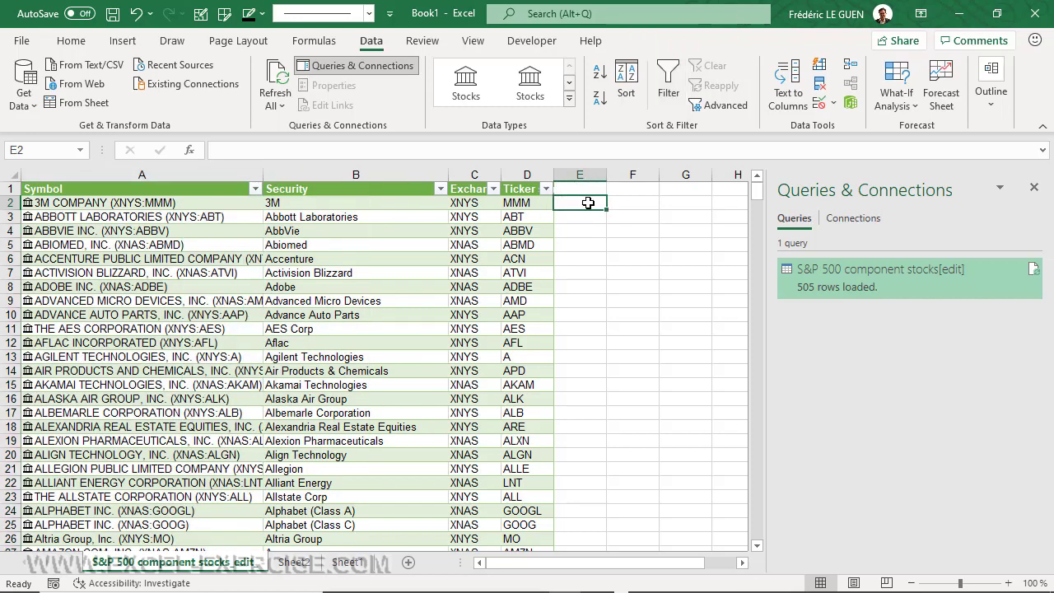
{"action": "type", "text": "="}
{"action": "key", "text": "Left"}
{"action": "key", "text": "Left"}
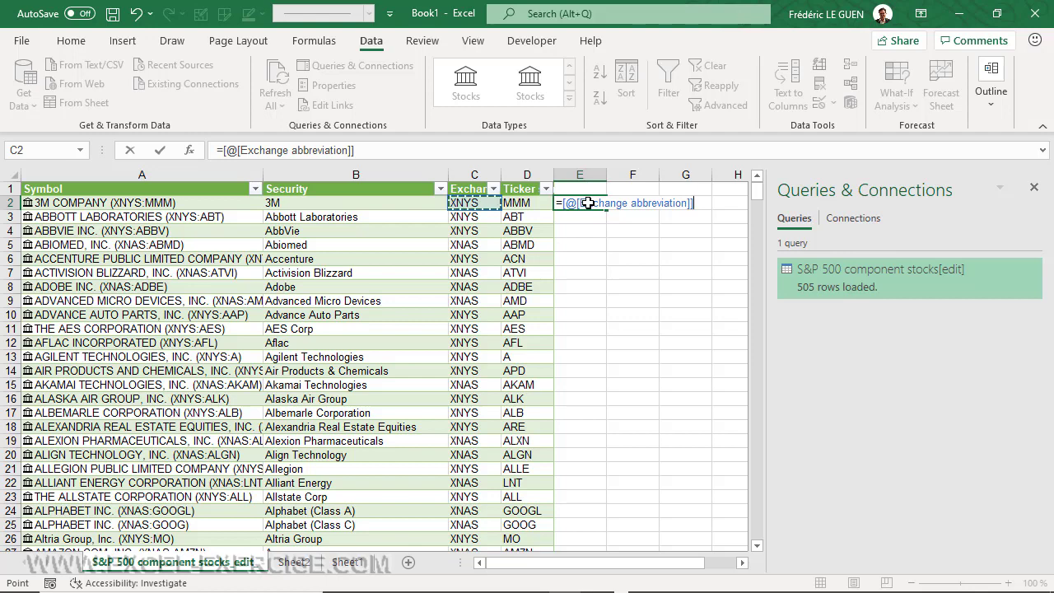
{"action": "type", "text": "&\":\"&"}
{"action": "key", "text": "Left"}
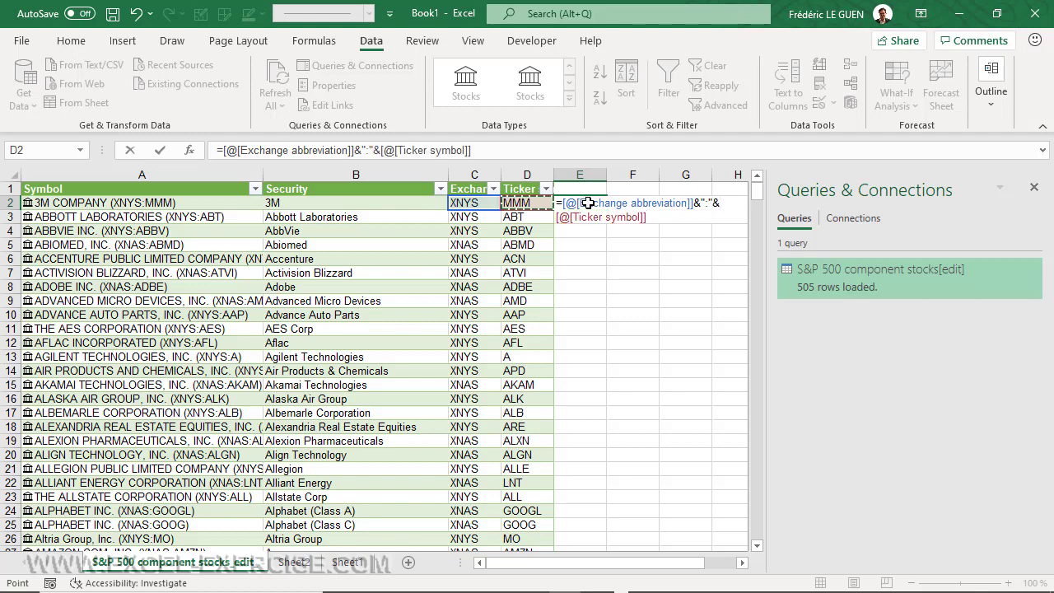
{"action": "key", "text": "Return"}
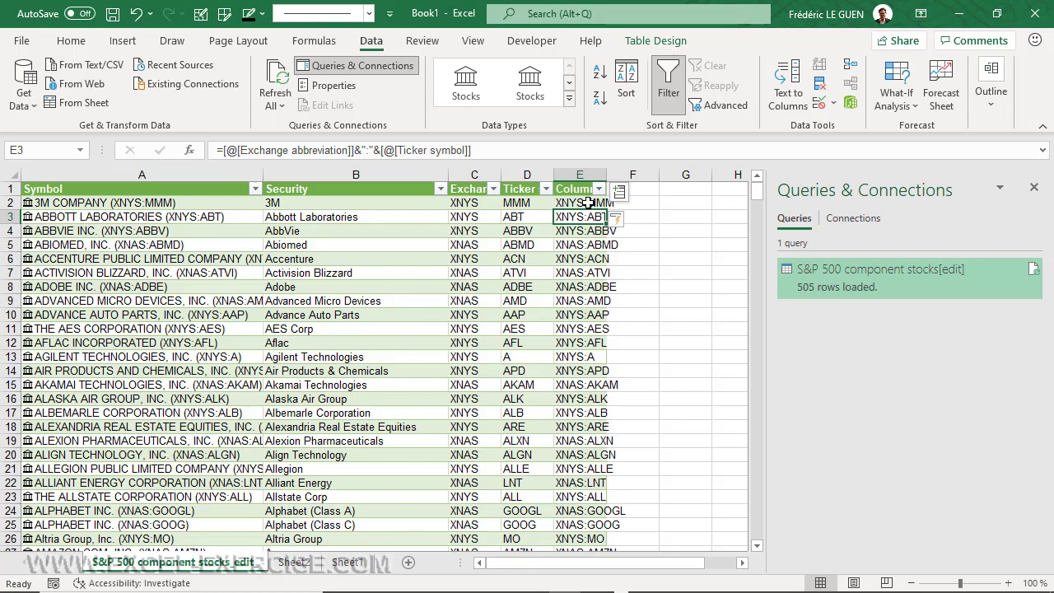
{"action": "left_click_drag", "start_coordinate": [608, 174], "coordinate": [650, 174]}
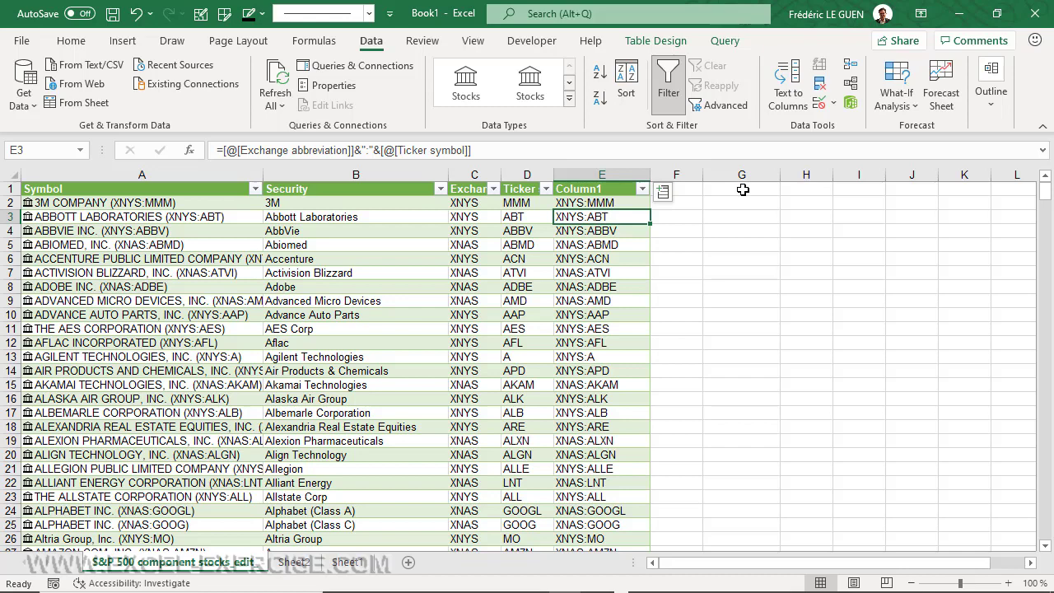
Step: Give cell G1 a data validation list sourced from the Security names in =$B$2:$B$506
{"action": "left_click", "coordinate": [743, 189]}
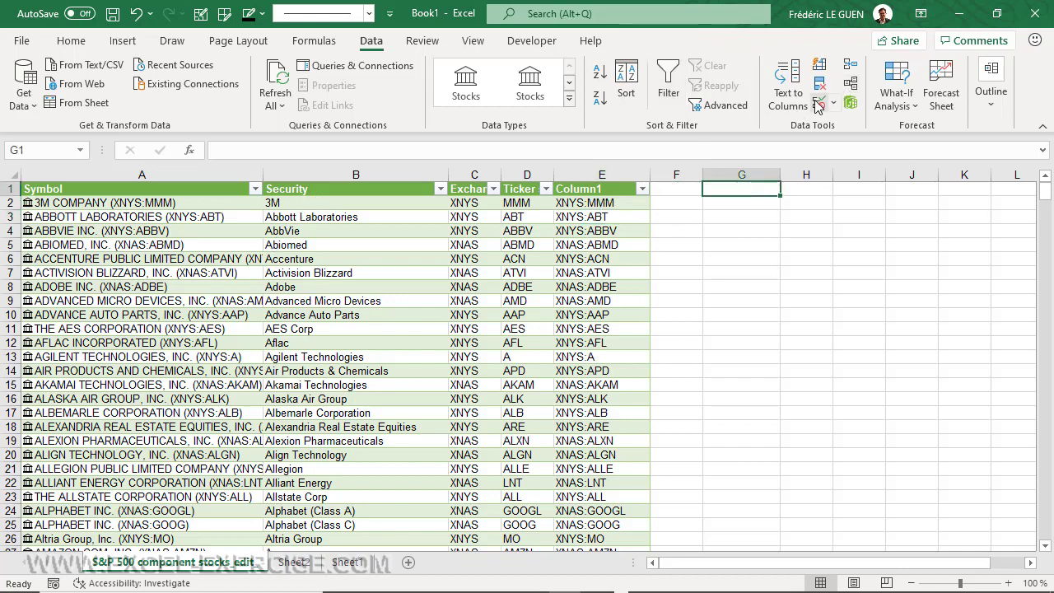
{"action": "left_click", "coordinate": [818, 105]}
{"action": "left_click", "coordinate": [493, 352]}
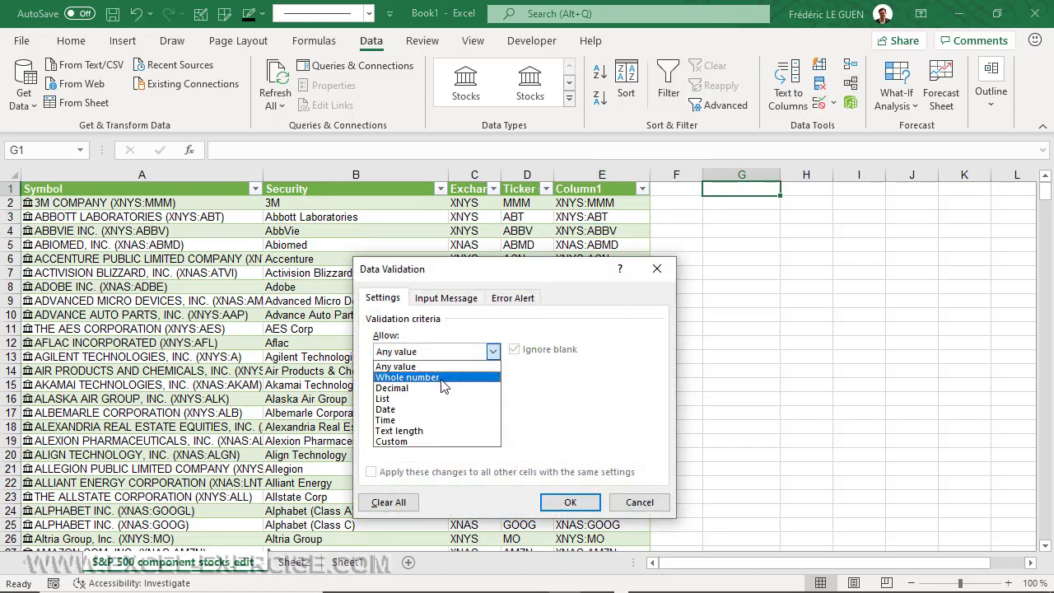
{"action": "left_click", "coordinate": [412, 398]}
{"action": "left_click", "coordinate": [436, 418]}
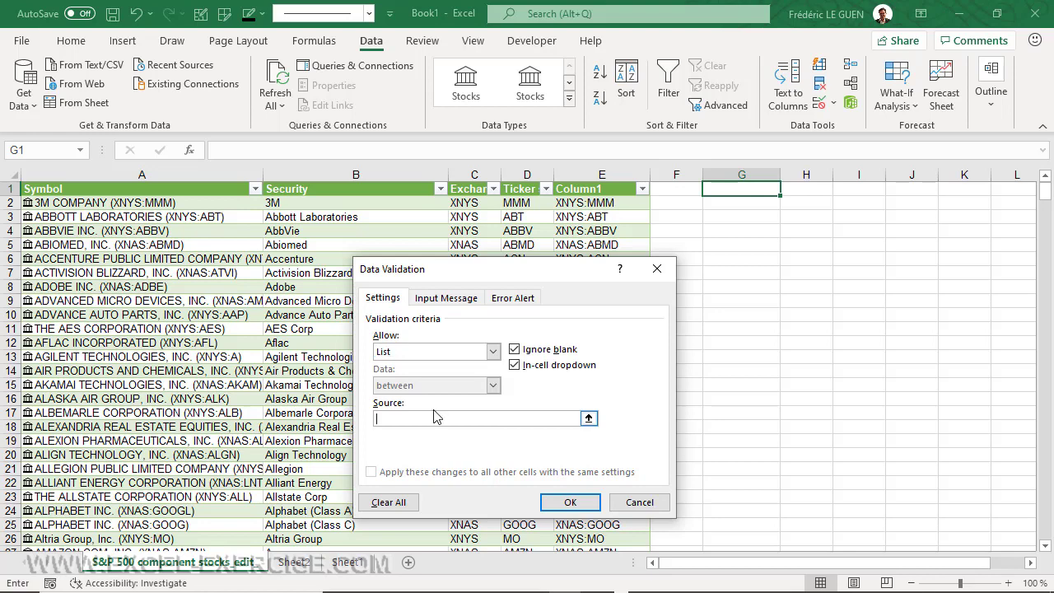
{"action": "left_click", "coordinate": [331, 183]}
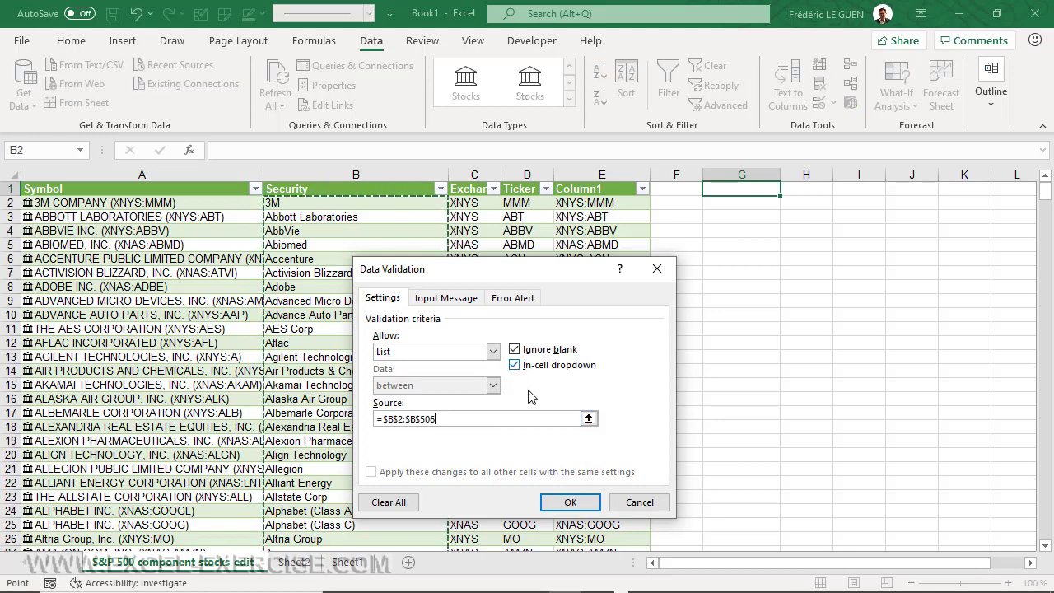
{"action": "left_click", "coordinate": [572, 502]}
Step: Fill cell G1 with pale yellow and choose AbbVie from its drop-down list
{"action": "left_click", "coordinate": [71, 40]}
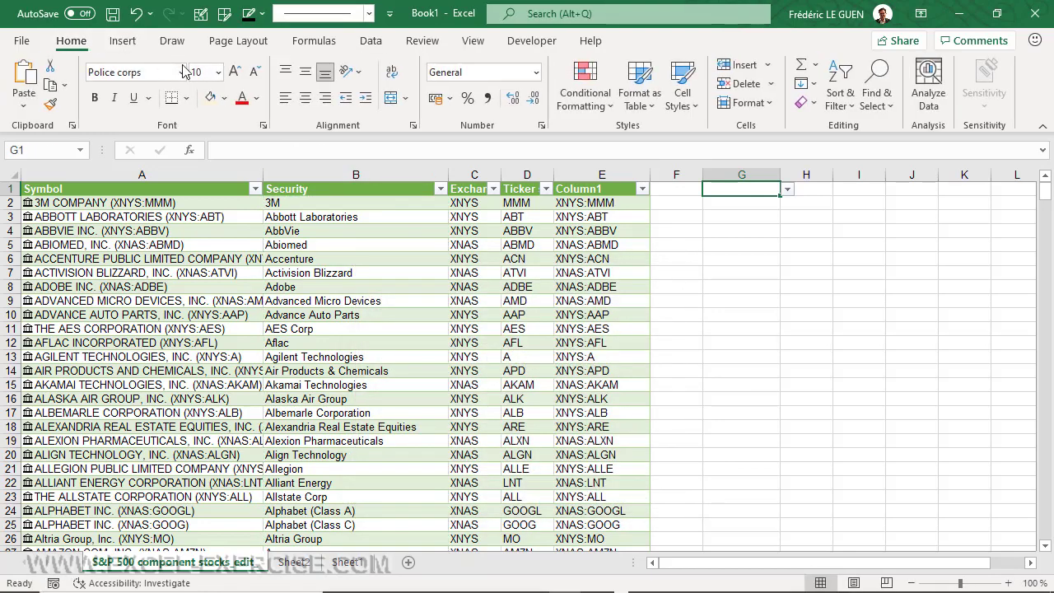
{"action": "left_click", "coordinate": [210, 100]}
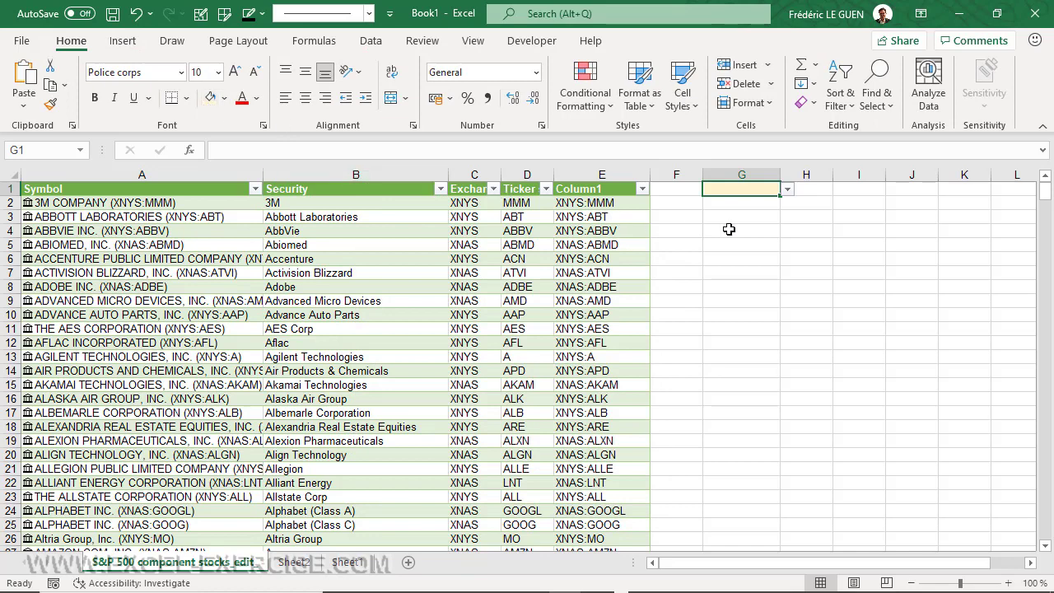
{"action": "left_click", "coordinate": [787, 189]}
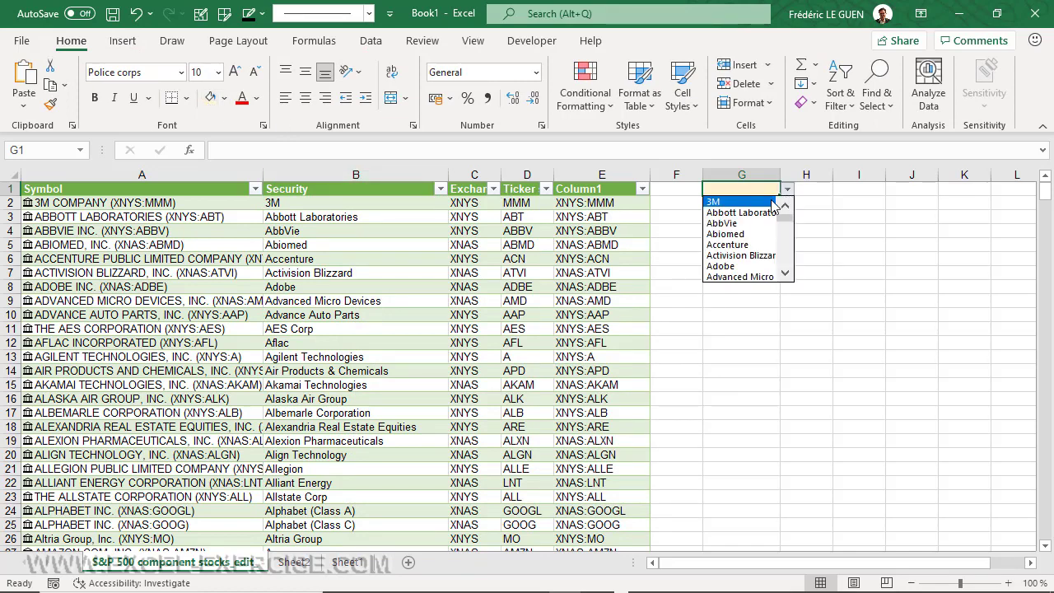
{"action": "left_click", "coordinate": [729, 223]}
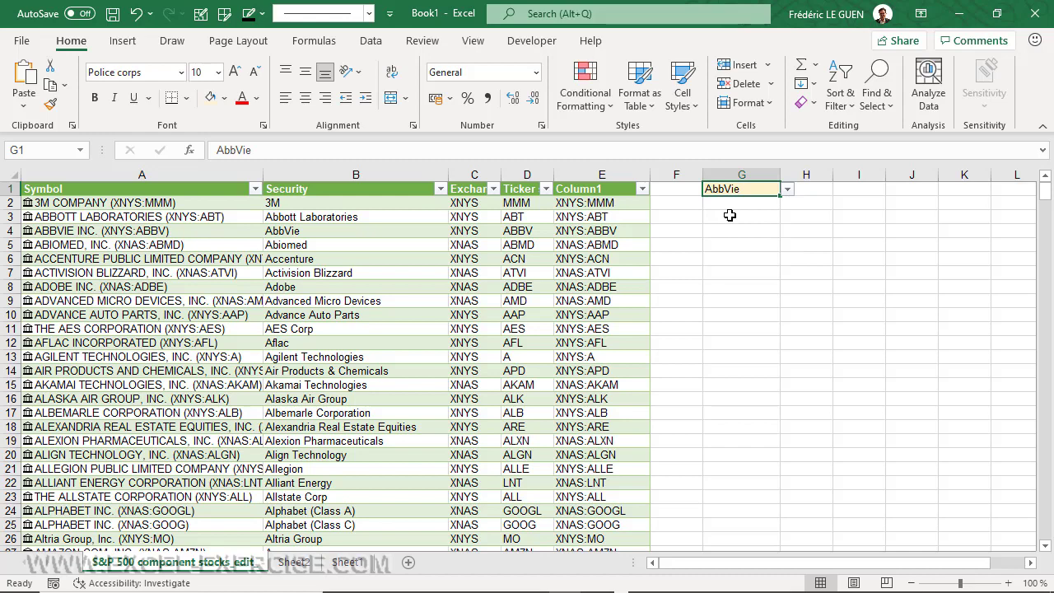
Step: In G3, enter an XLOOKUP that finds G1 in the table's Security column and returns the matching Column1 value
{"action": "left_click", "coordinate": [721, 216]}
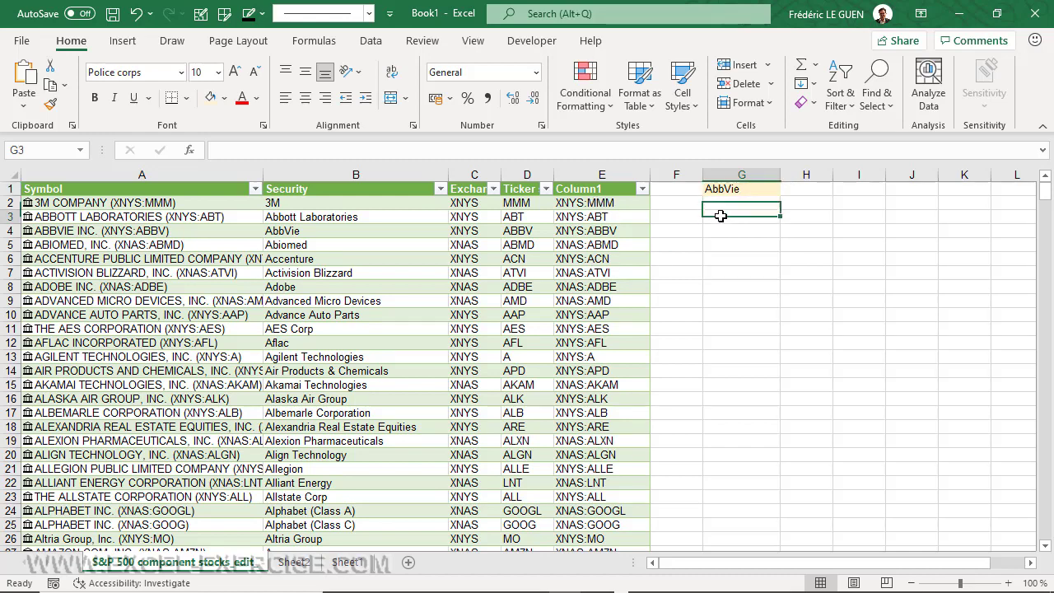
{"action": "type", "text": "=xl"}
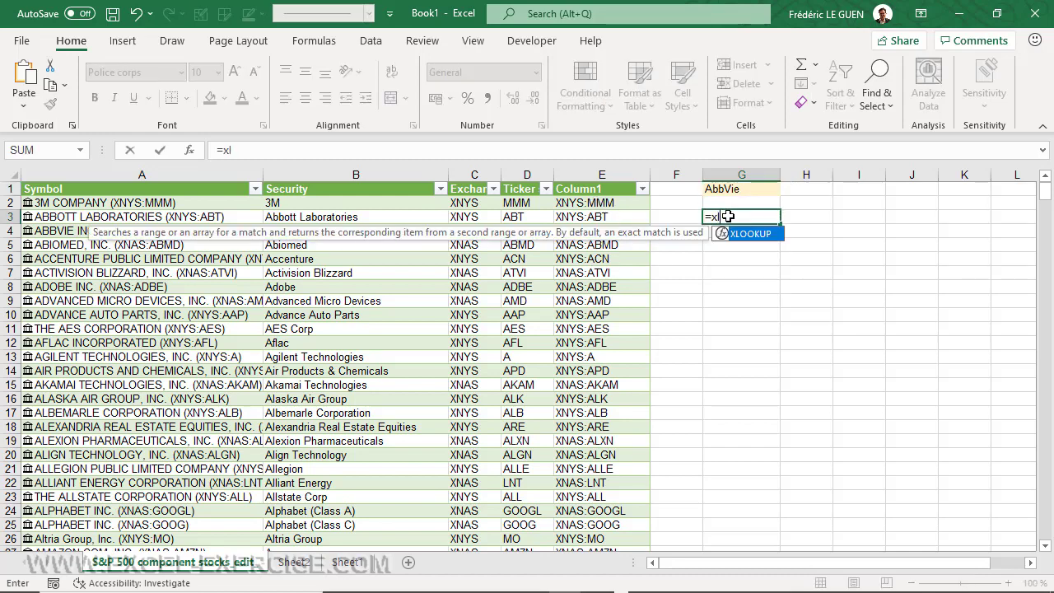
{"action": "key", "text": "Tab"}
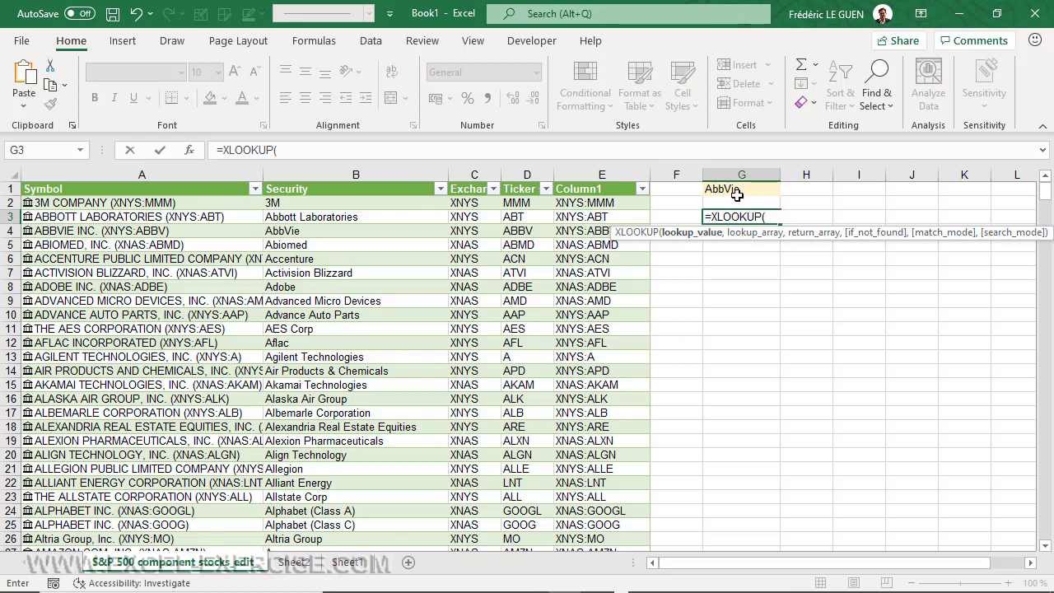
{"action": "left_click", "coordinate": [737, 189]}
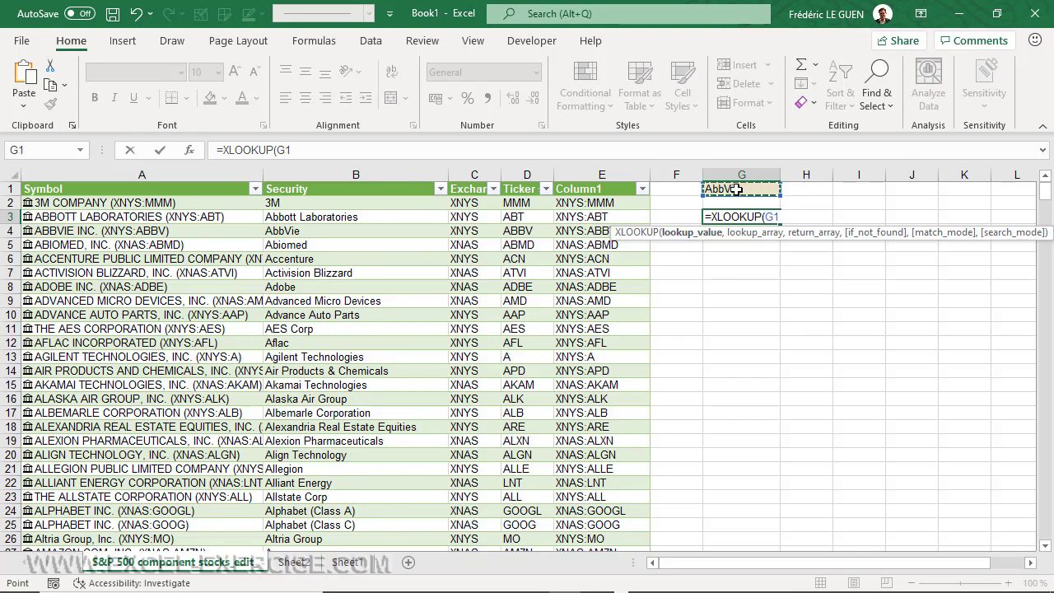
{"action": "type", "text": ","}
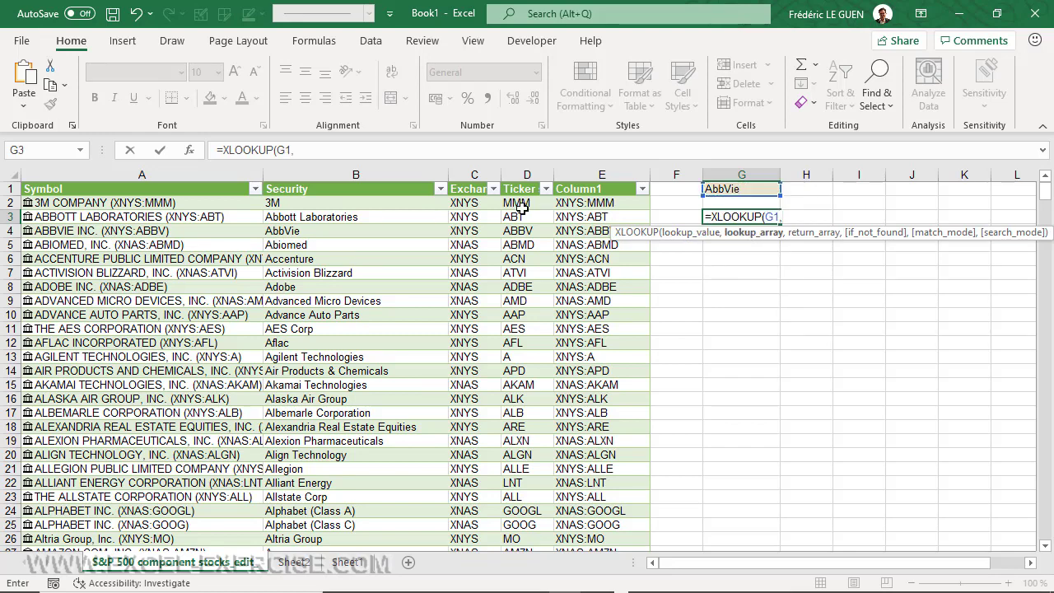
{"action": "left_click", "coordinate": [319, 181]}
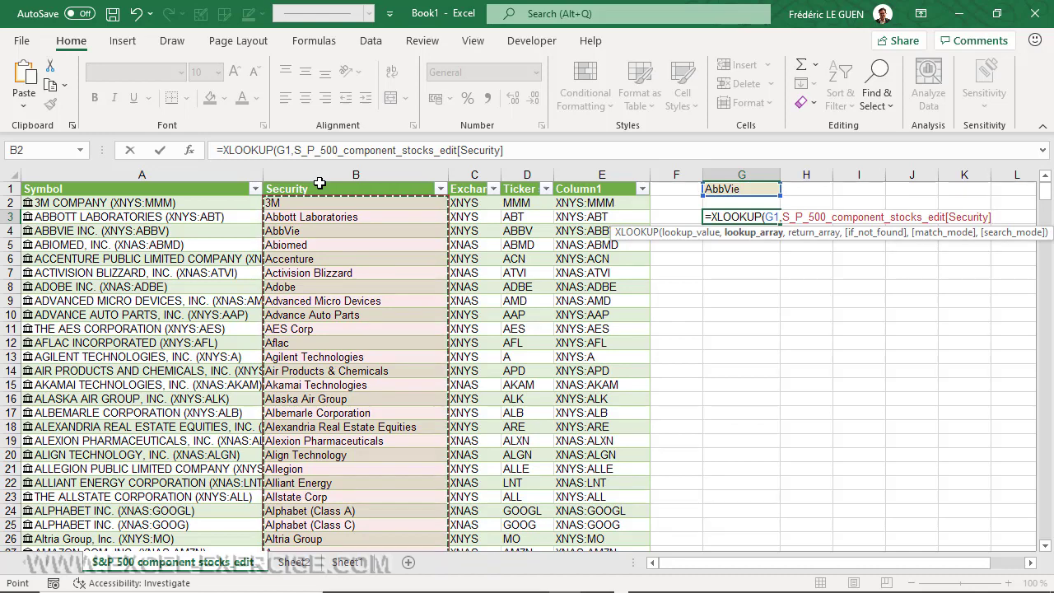
{"action": "type", "text": ","}
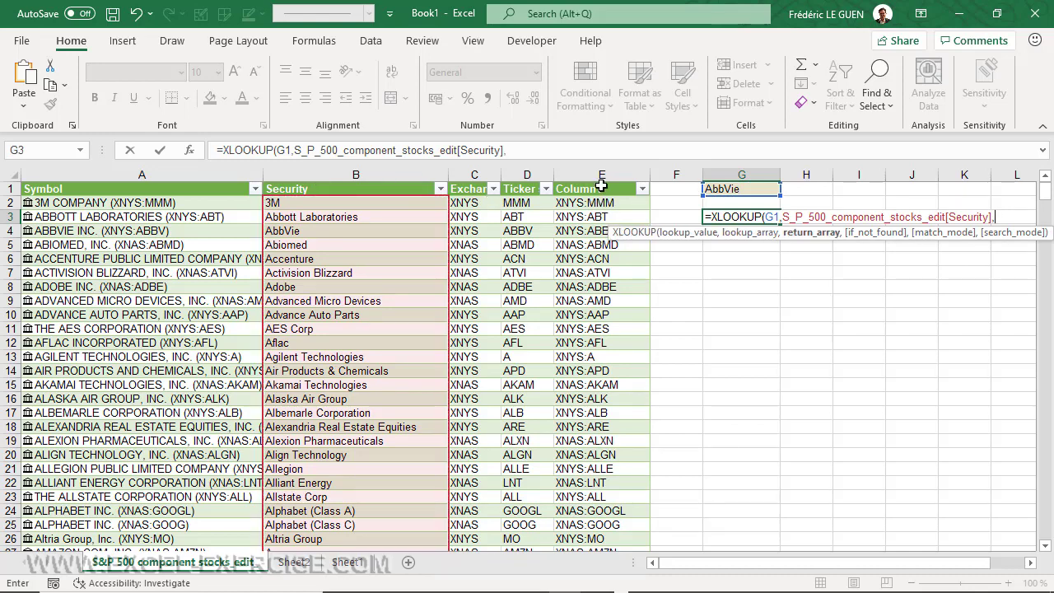
{"action": "left_click", "coordinate": [602, 185]}
{"action": "type", "text": ")"}
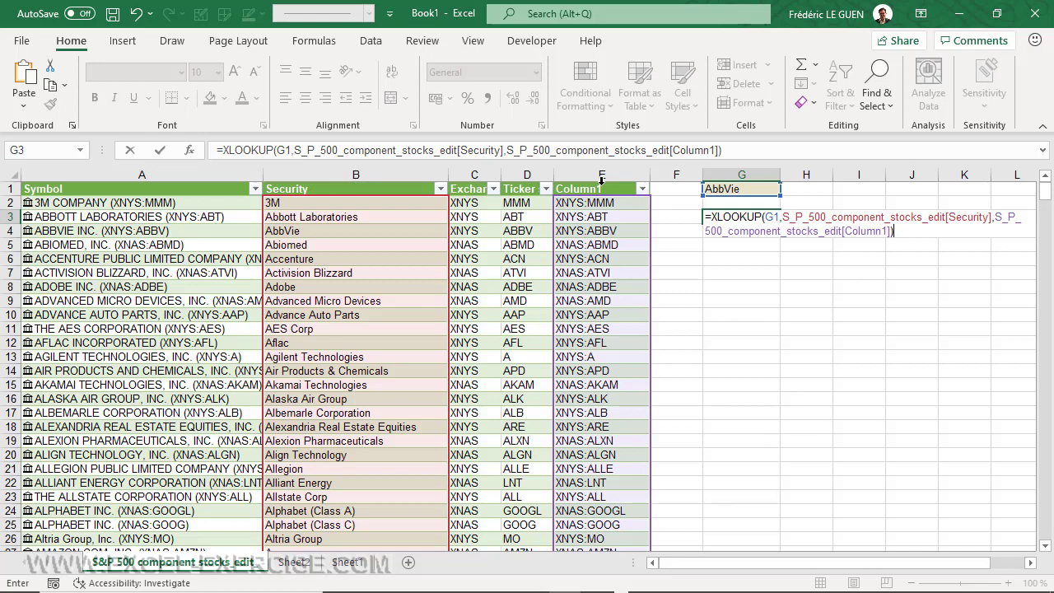
{"action": "key", "text": "Return"}
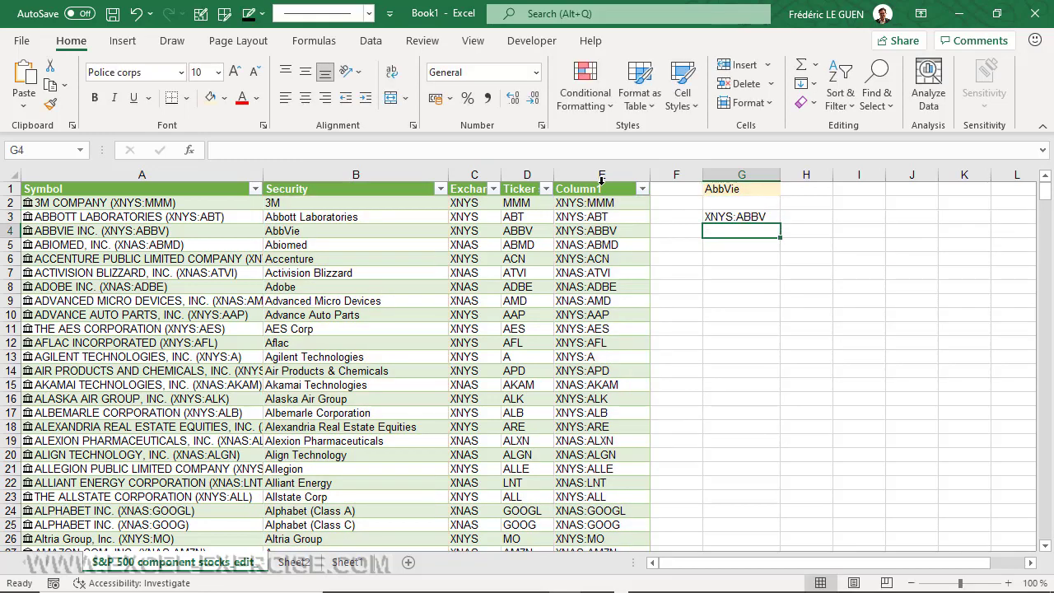
Step: Choose Adobe from the company drop-down list in cell G1
{"action": "left_click", "coordinate": [754, 190]}
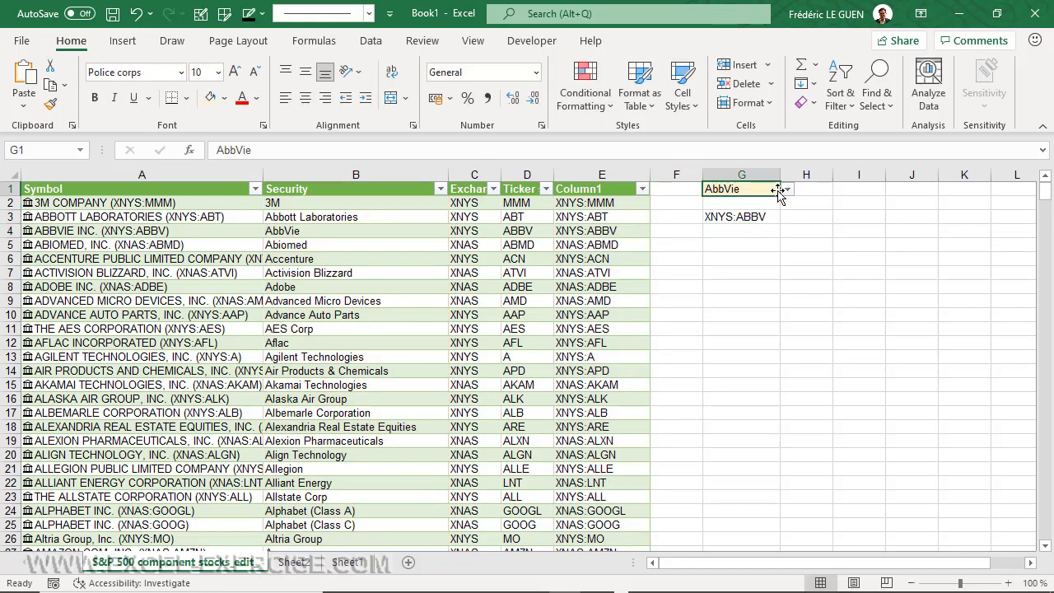
{"action": "left_click", "coordinate": [787, 189]}
{"action": "left_click", "coordinate": [751, 244]}
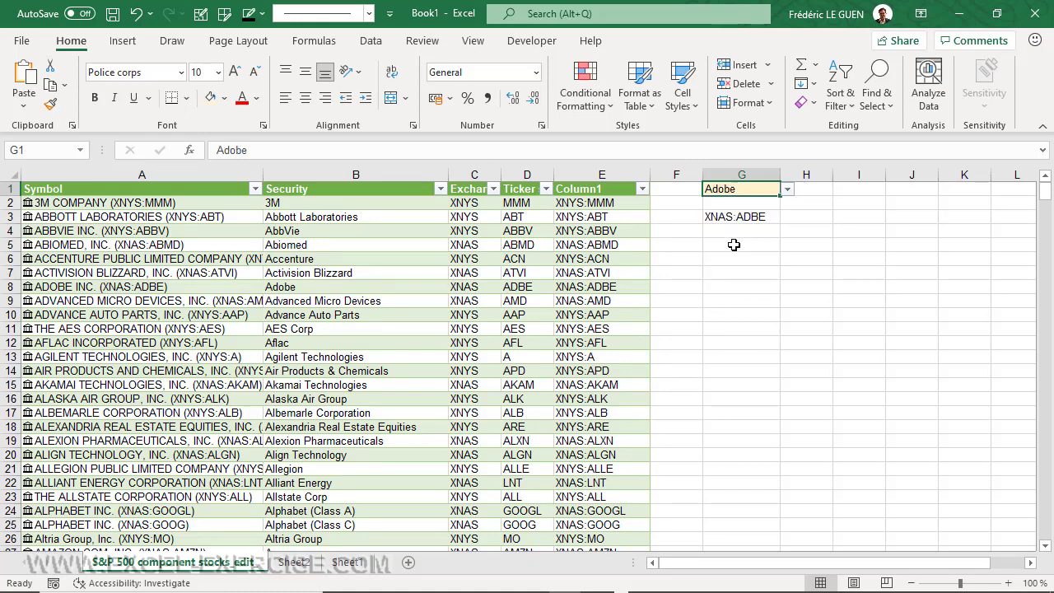
Step: Copy the STOCKHISTORY formula from cell A1 of Sheet1 into cell G5 of the S&P 500 component stocks sheet
{"action": "left_click", "coordinate": [346, 562]}
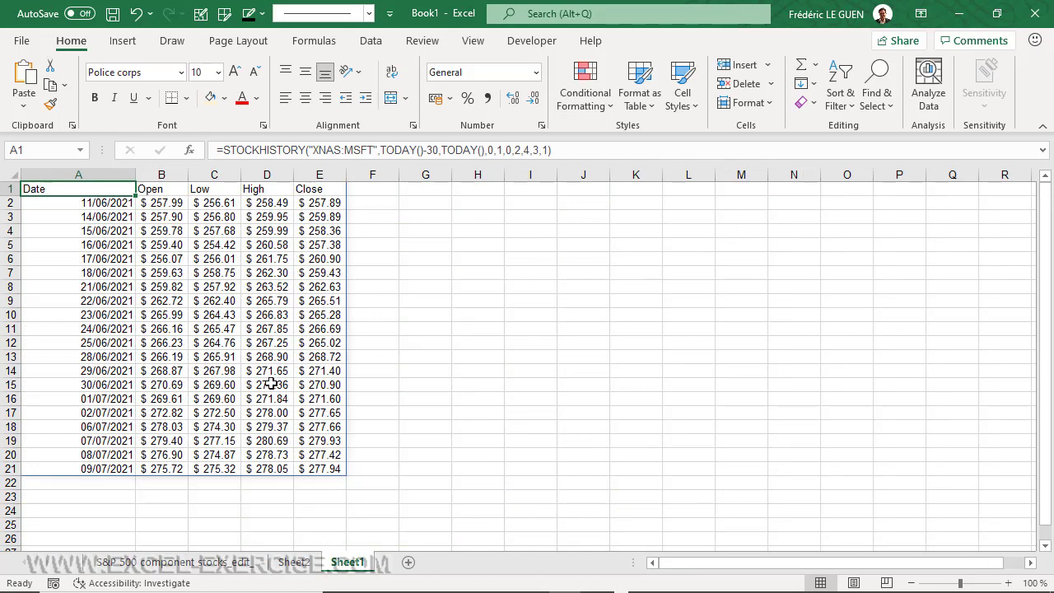
{"action": "left_click", "coordinate": [565, 151]}
{"action": "left_click_drag", "start_coordinate": [565, 150], "coordinate": [197, 168]}
{"action": "key", "text": "ctrl+c"}
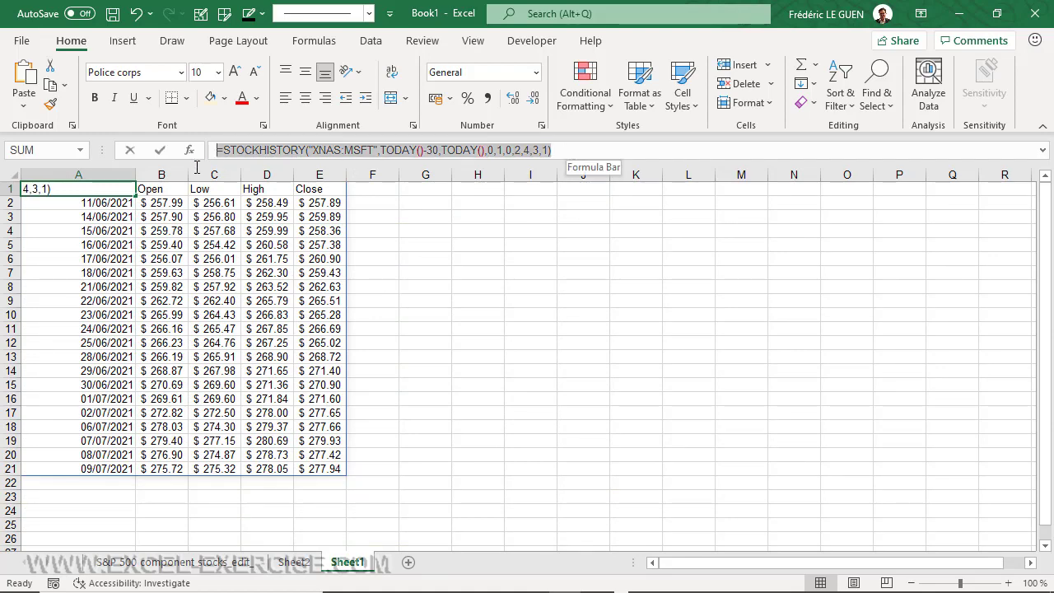
{"action": "key", "text": "Escape"}
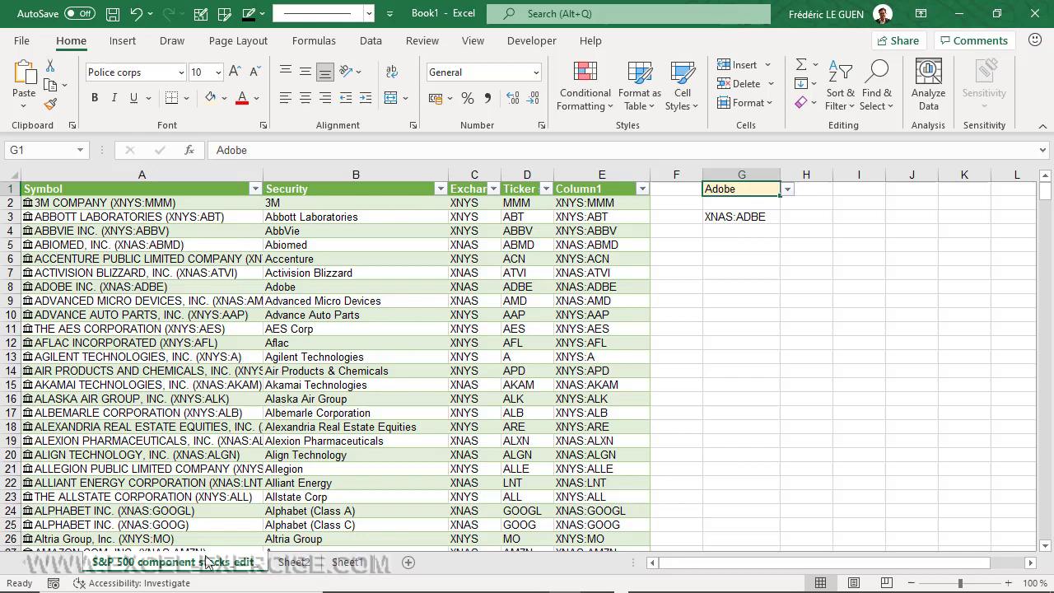
{"action": "left_click", "coordinate": [742, 245]}
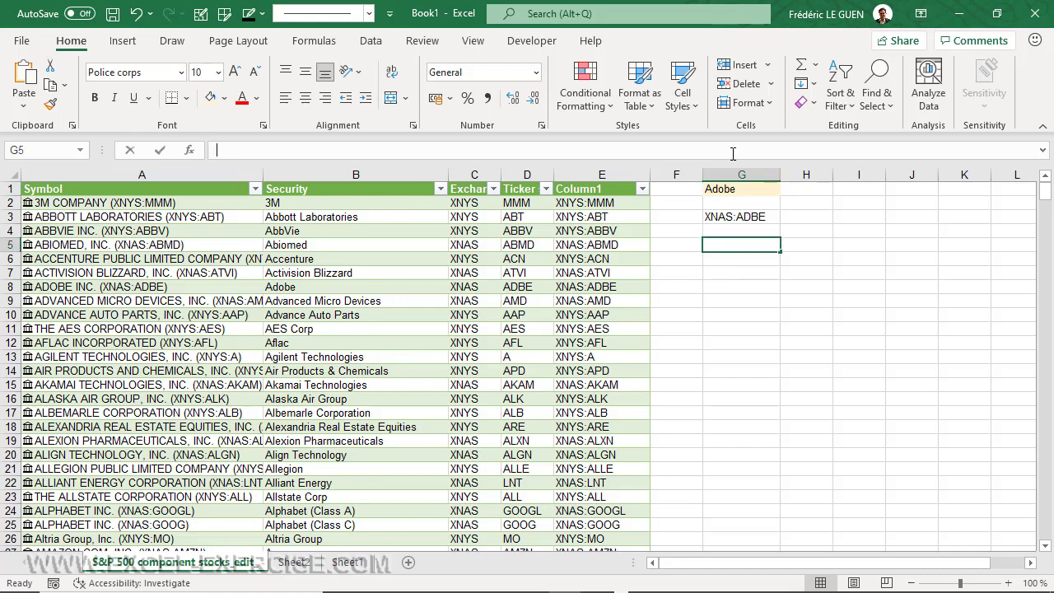
{"action": "key", "text": "ctrl+v"}
{"action": "key", "text": "Return"}
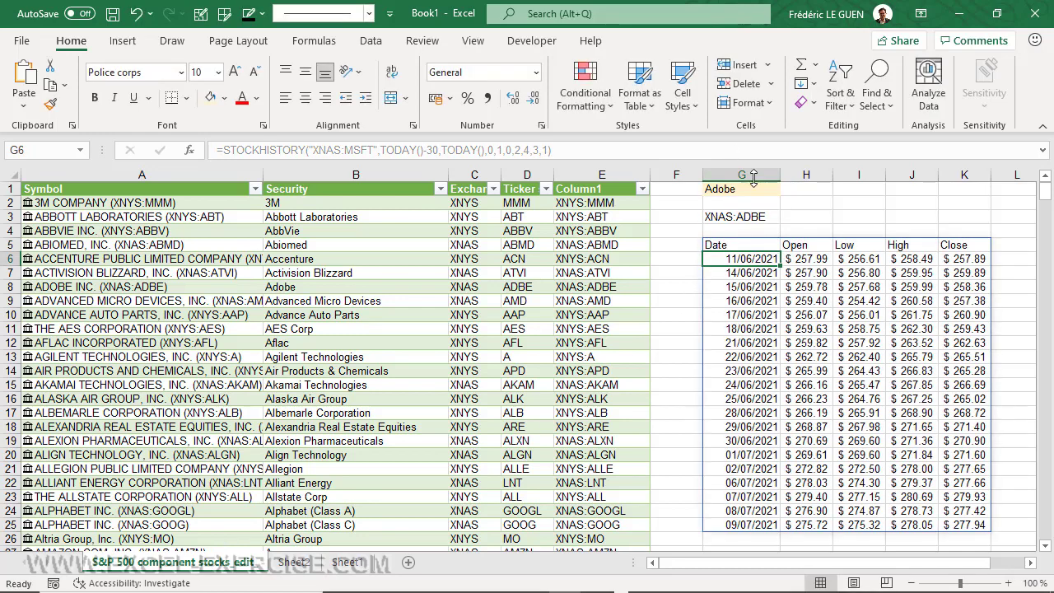
Step: In G5's STOCKHISTORY formula, replace the "XNAS:MSFT" stock argument with a reference to cell G3
{"action": "left_click", "coordinate": [772, 243]}
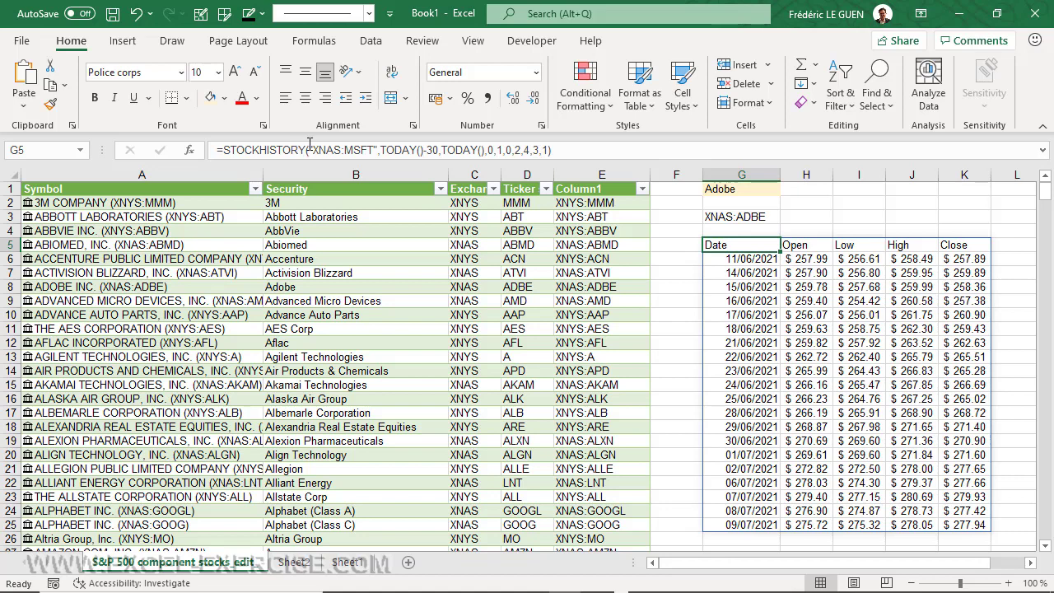
{"action": "left_click_drag", "start_coordinate": [311, 150], "coordinate": [377, 150]}
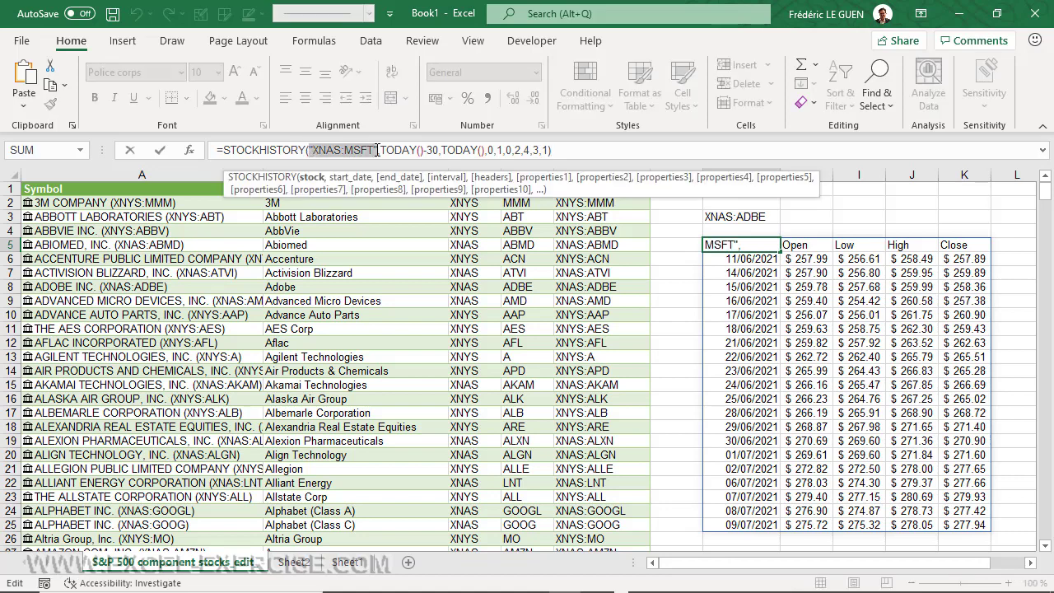
{"action": "left_click", "coordinate": [733, 216]}
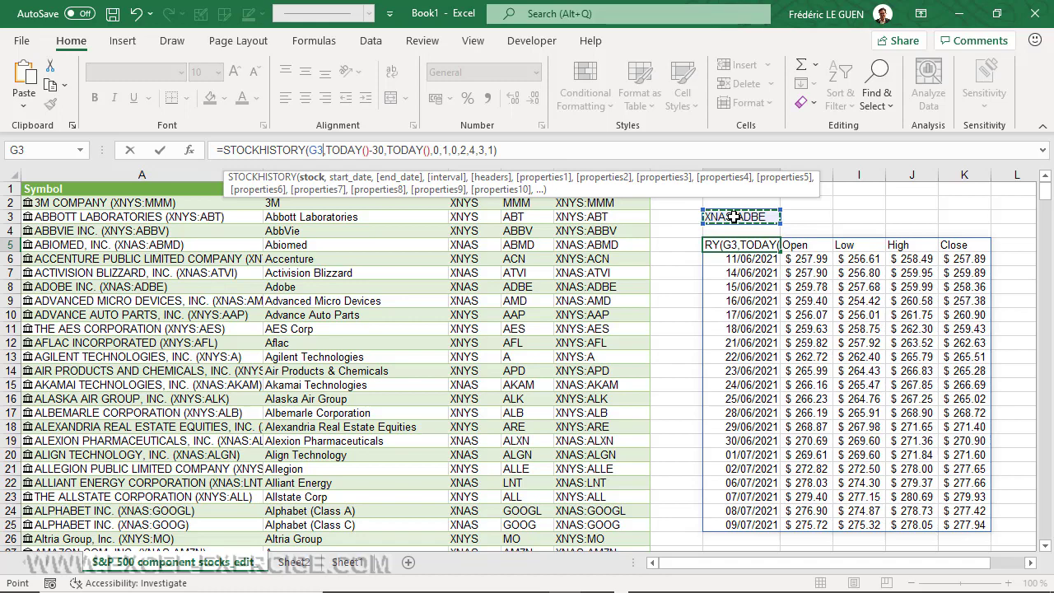
{"action": "key", "text": "Return"}
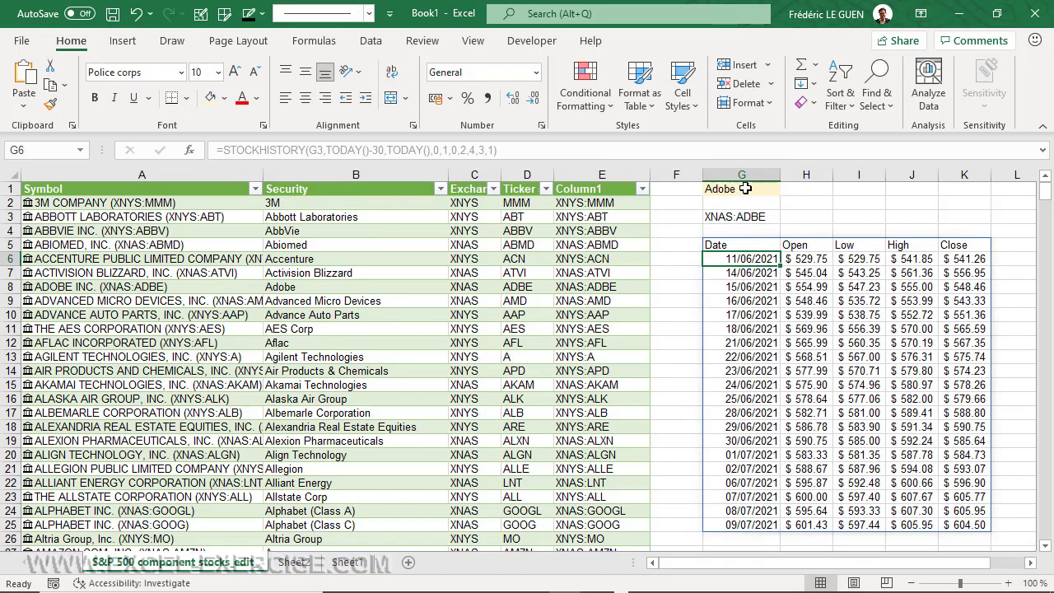
Step: Choose American Express from the company drop-down list in cell G1
{"action": "left_click", "coordinate": [745, 189]}
{"action": "left_click", "coordinate": [787, 189]}
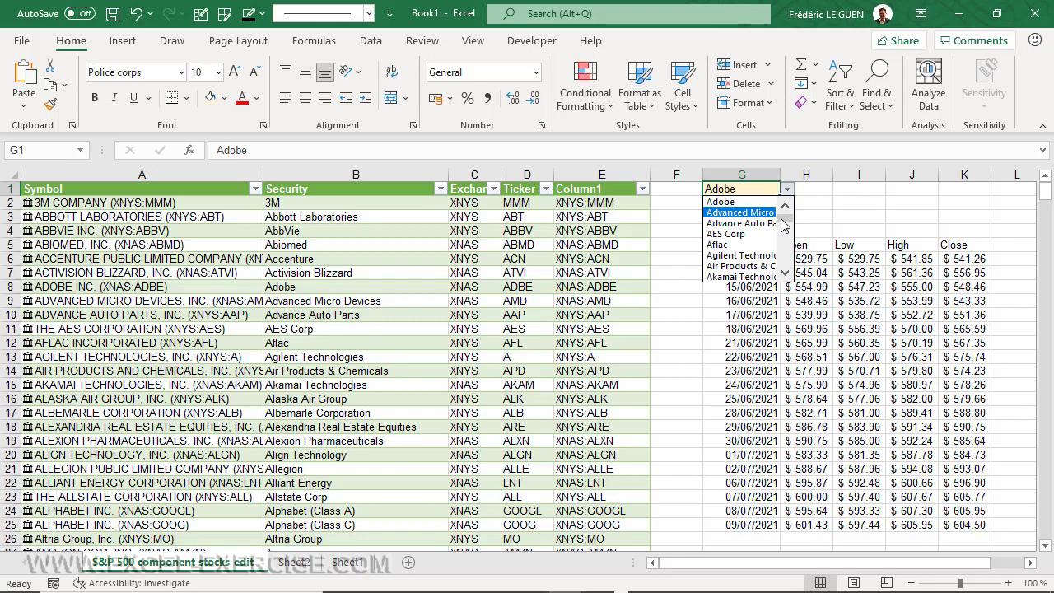
{"action": "scroll", "coordinate": [786, 225], "scroll_direction": "down", "scroll_amount": 4}
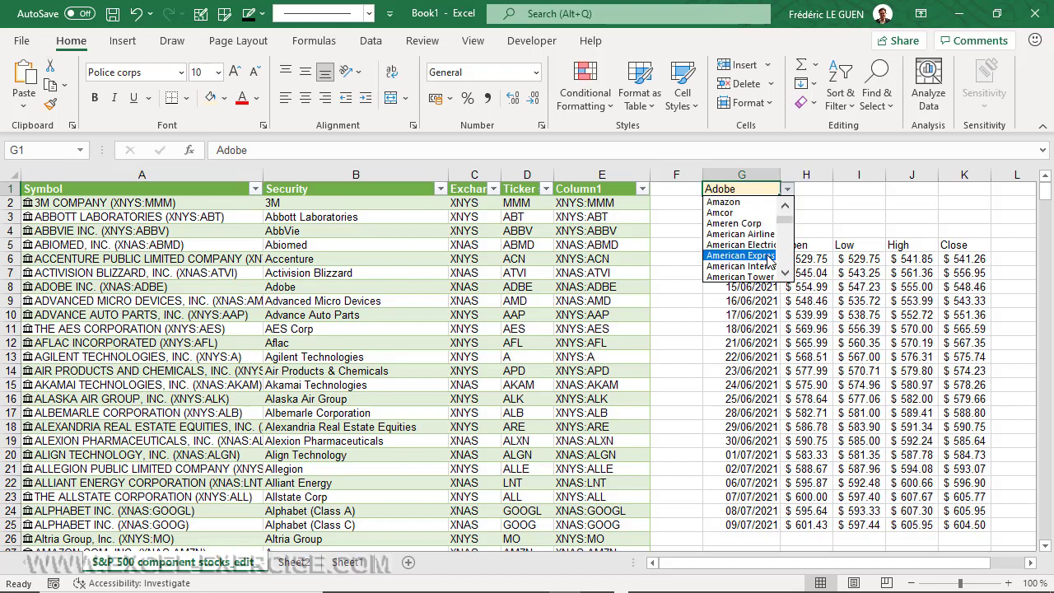
{"action": "left_click", "coordinate": [770, 256]}
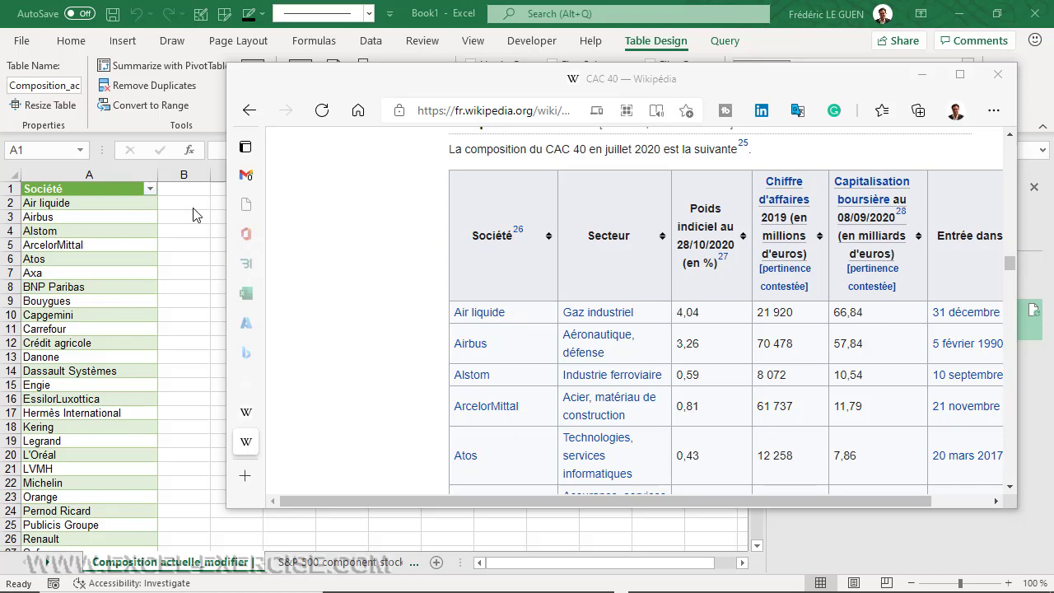
Step: Back in Excel, convert the Société column's companies to the Stocks data type and dismiss the list of workbook queries
{"action": "key", "text": "alt+Tab"}
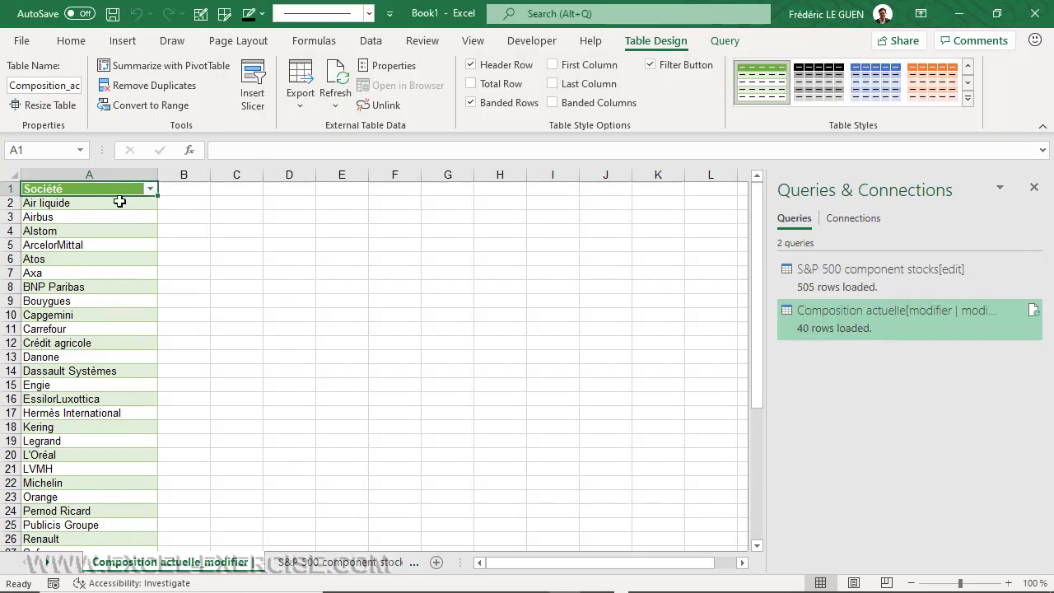
{"action": "left_click", "coordinate": [103, 181]}
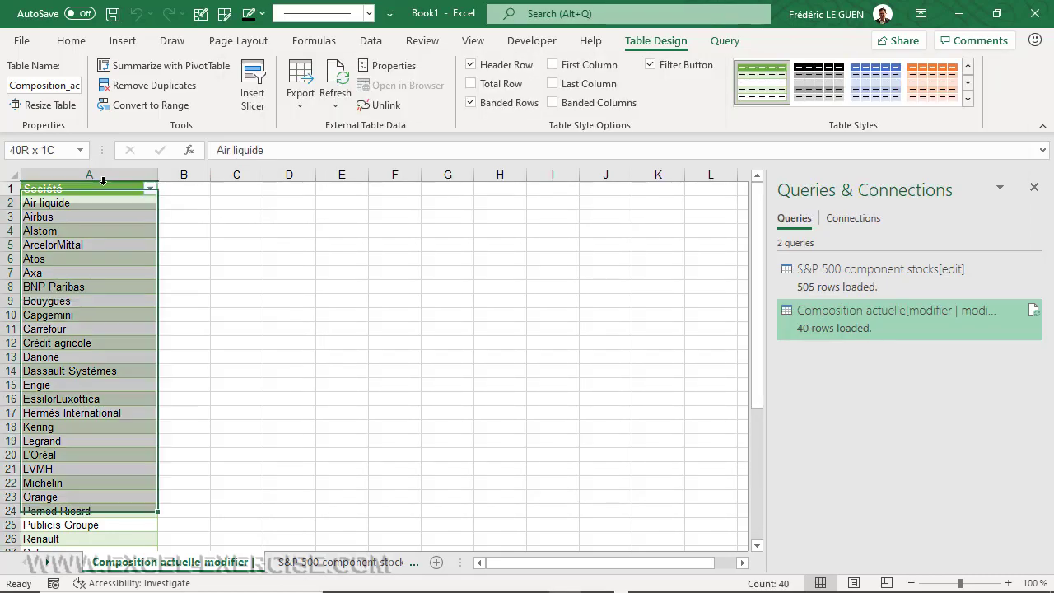
{"action": "left_click", "coordinate": [370, 41]}
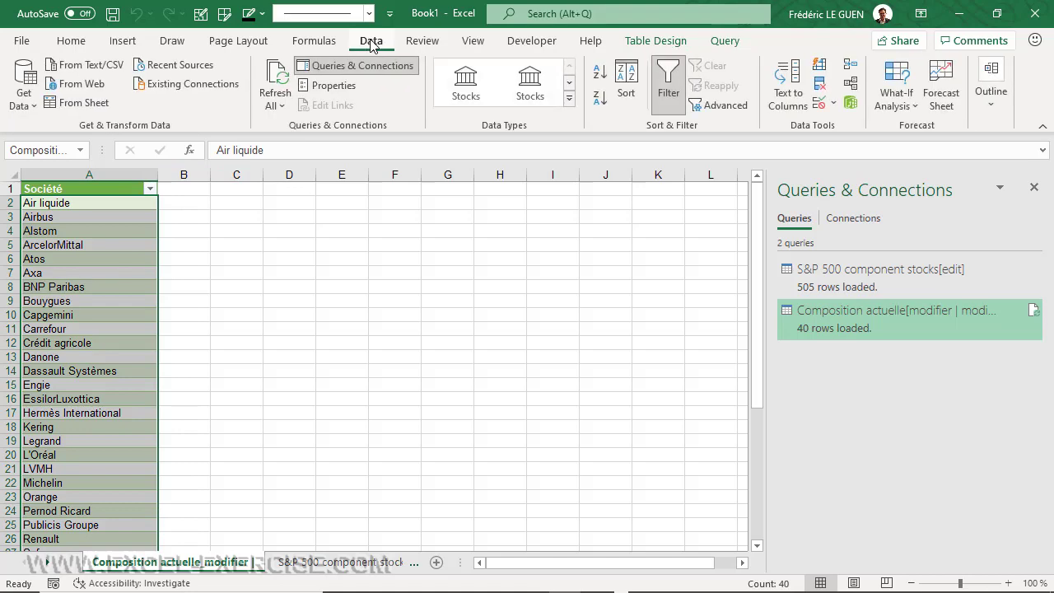
{"action": "left_click", "coordinate": [471, 89]}
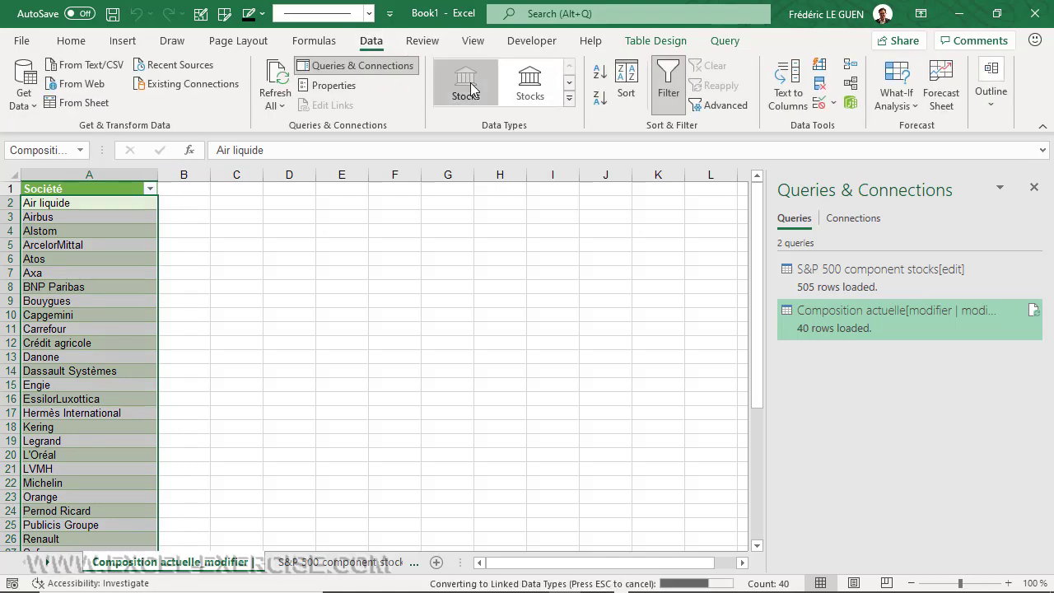
{"action": "left_click", "coordinate": [1034, 188]}
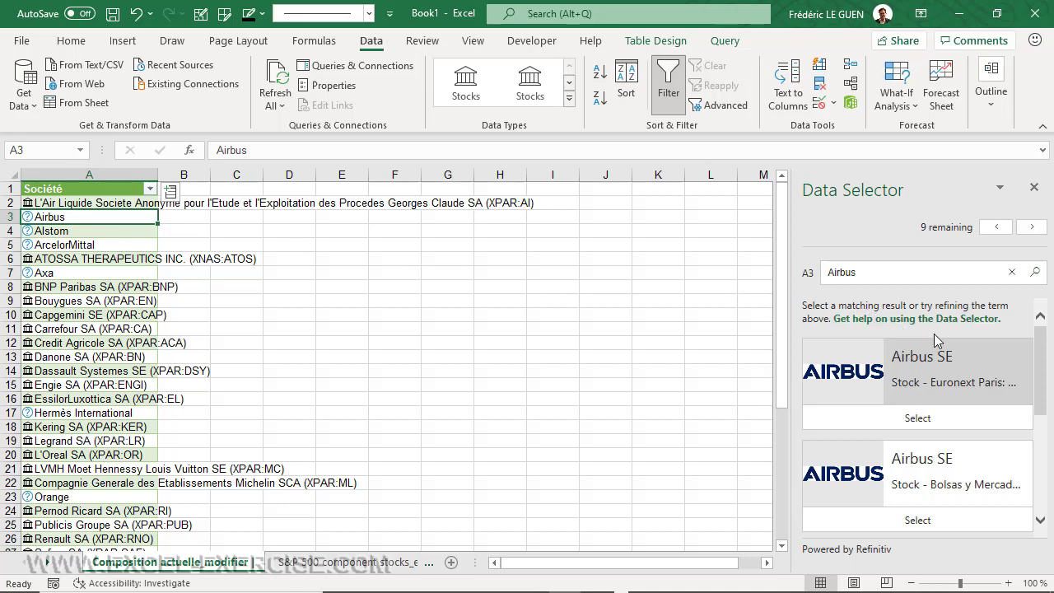
Step: Match Airbus to Airbus SE on Euronext Paris (AIR) and Alstom to Alstom SA on Euronext Paris (ALONV)
{"action": "scroll", "coordinate": [1046, 354], "scroll_direction": "down", "scroll_amount": 1}
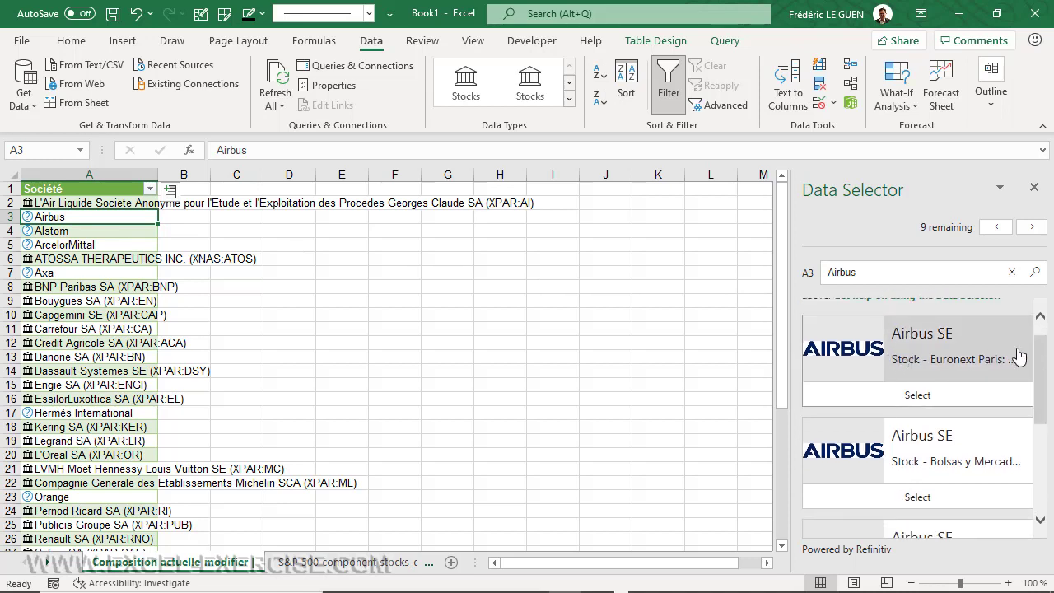
{"action": "scroll", "coordinate": [1042, 344], "scroll_direction": "up", "scroll_amount": 1}
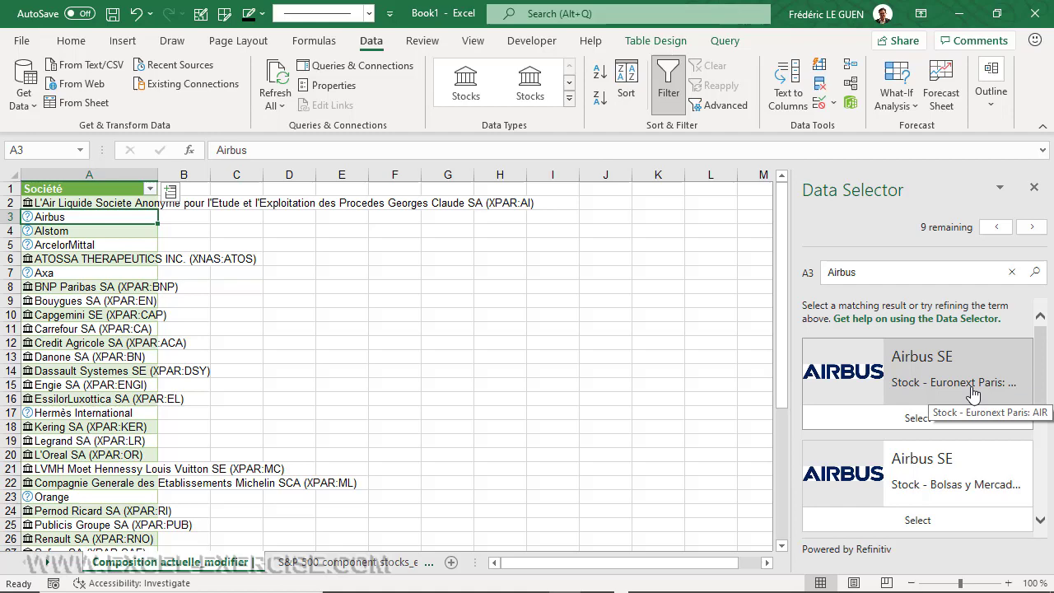
{"action": "left_click", "coordinate": [931, 419]}
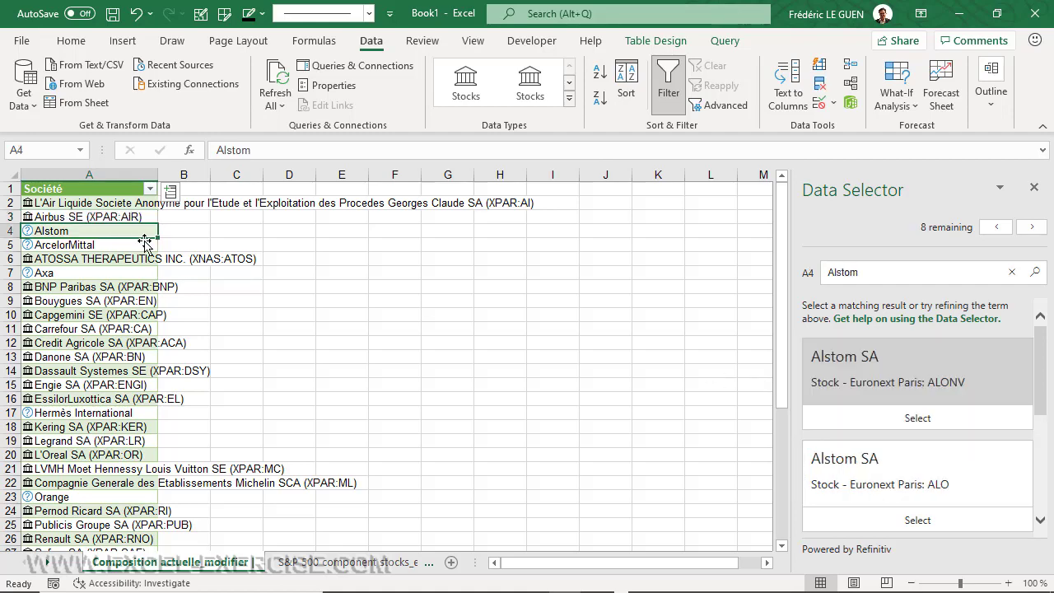
{"action": "left_click", "coordinate": [941, 421]}
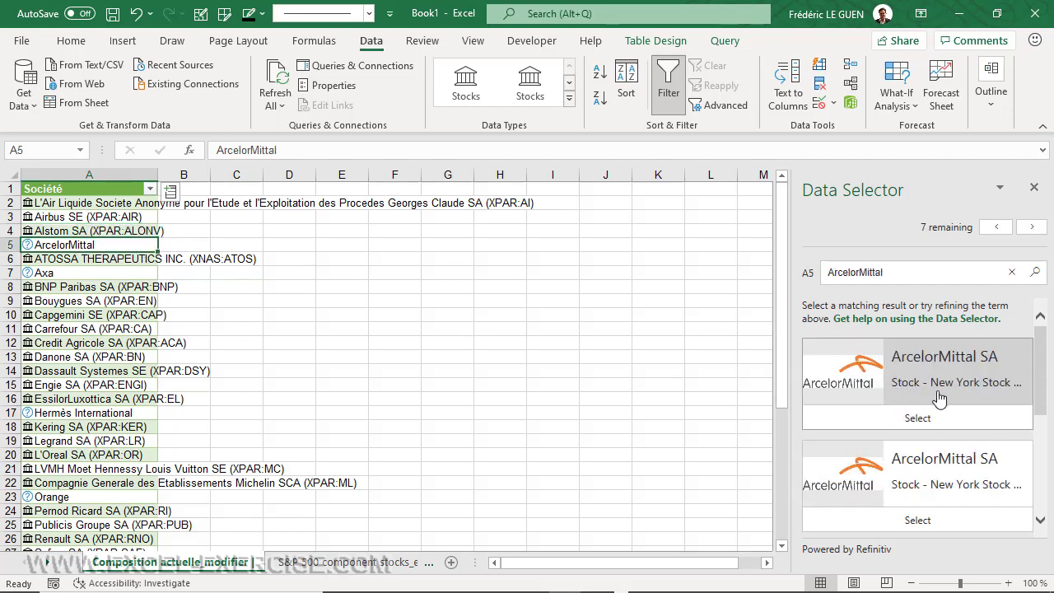
Step: Match ArcelorMittal to its Euronext Amsterdam stock from the extended results, and Axa to AXA SA on Euronext Paris (CS)
{"action": "scroll", "coordinate": [945, 401], "scroll_direction": "down", "scroll_amount": 3}
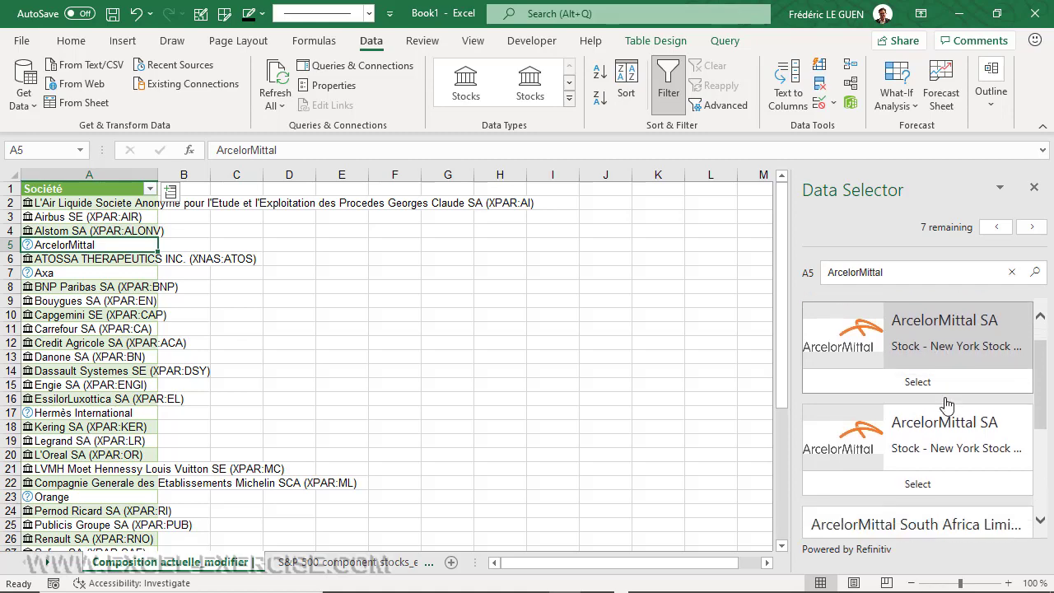
{"action": "scroll", "coordinate": [945, 402], "scroll_direction": "down", "scroll_amount": 5}
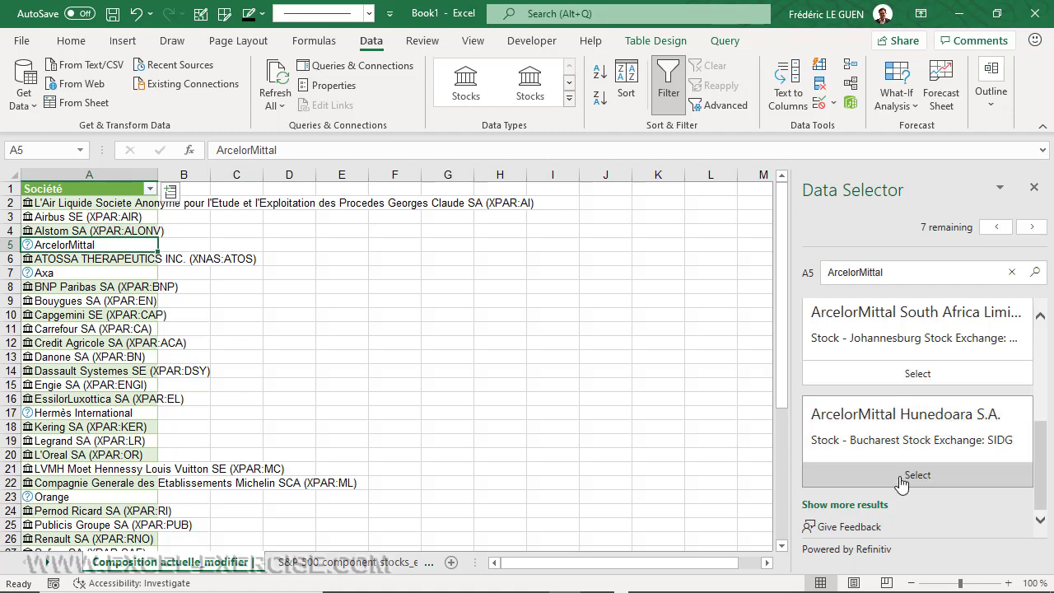
{"action": "left_click", "coordinate": [860, 505]}
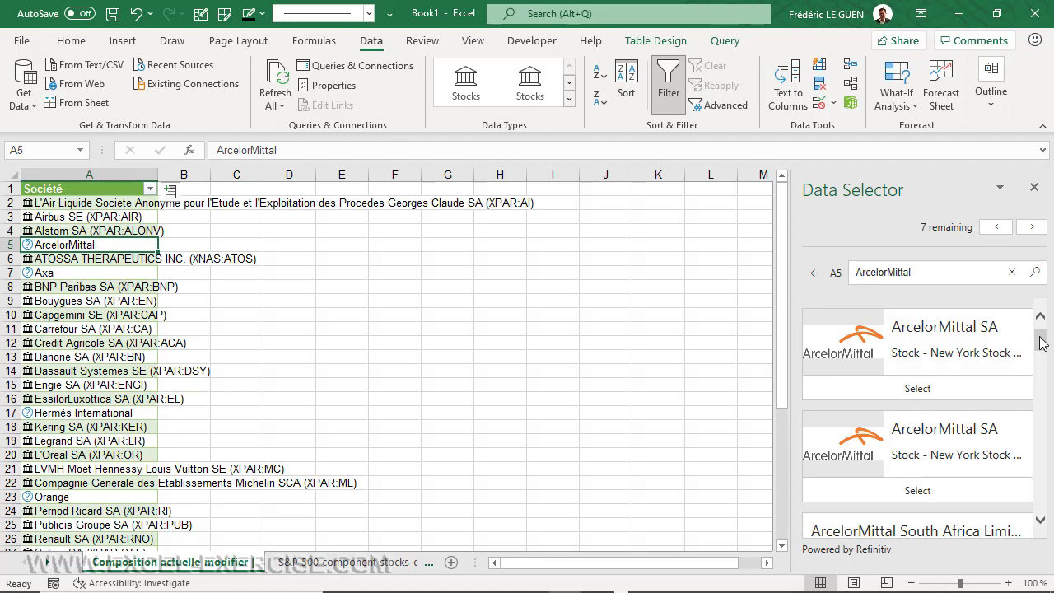
{"action": "left_click_drag", "start_coordinate": [1040, 343], "coordinate": [1049, 448]}
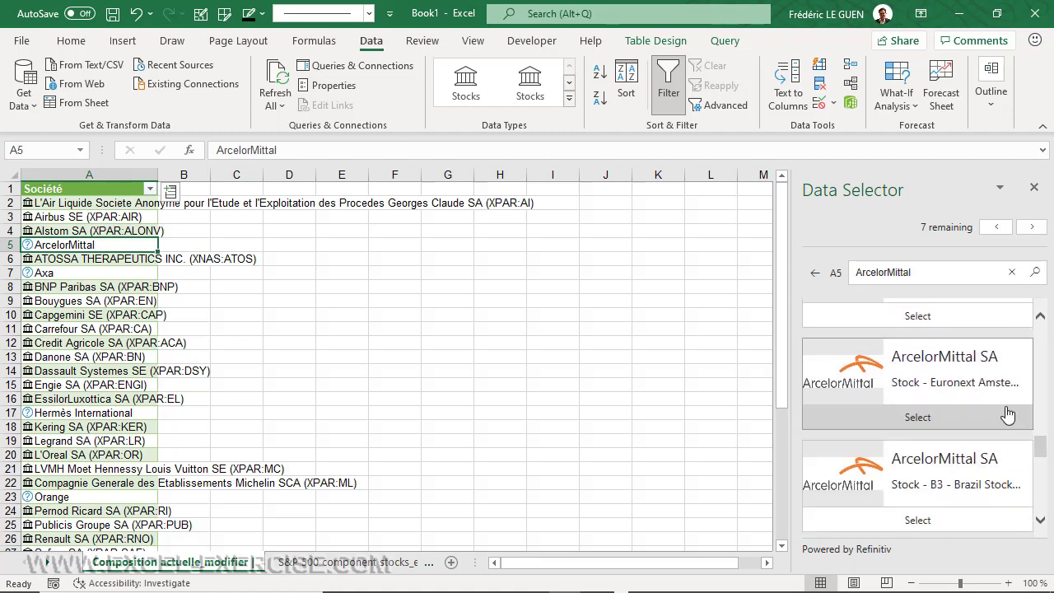
{"action": "left_click", "coordinate": [910, 422]}
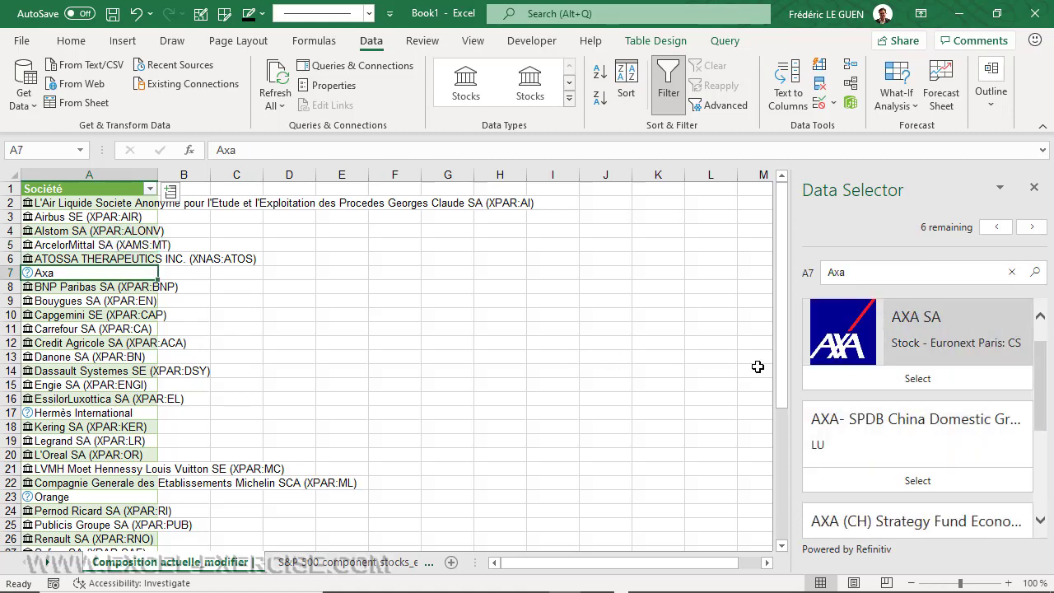
{"action": "left_click", "coordinate": [906, 379]}
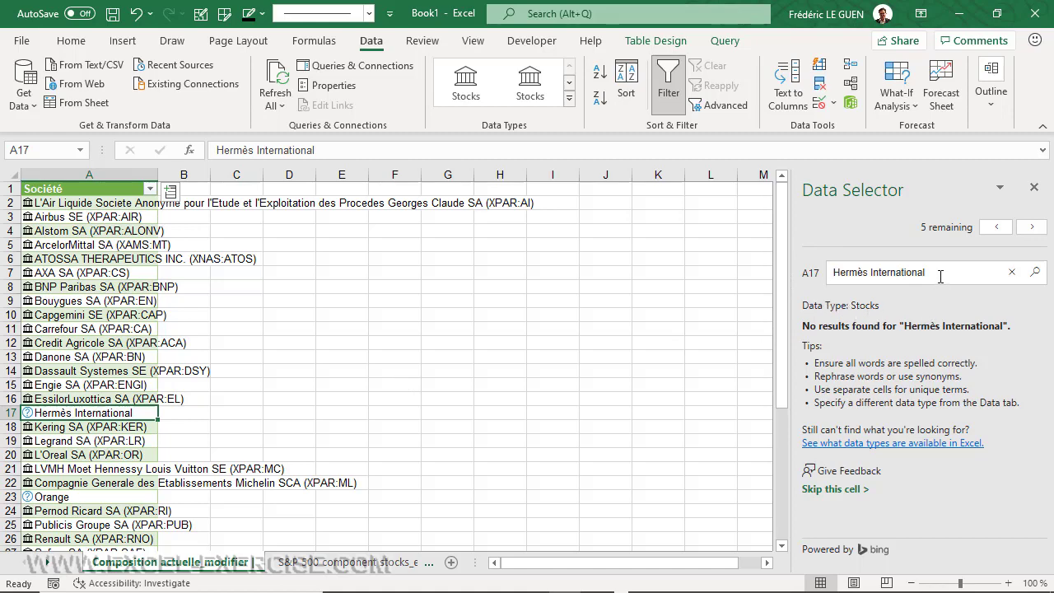
Step: Refine the A17 search term to Hermès INTL and match it to Hermes International SCA on Euronext Paris (RMS)
{"action": "left_click_drag", "start_coordinate": [925, 273], "coordinate": [878, 272]}
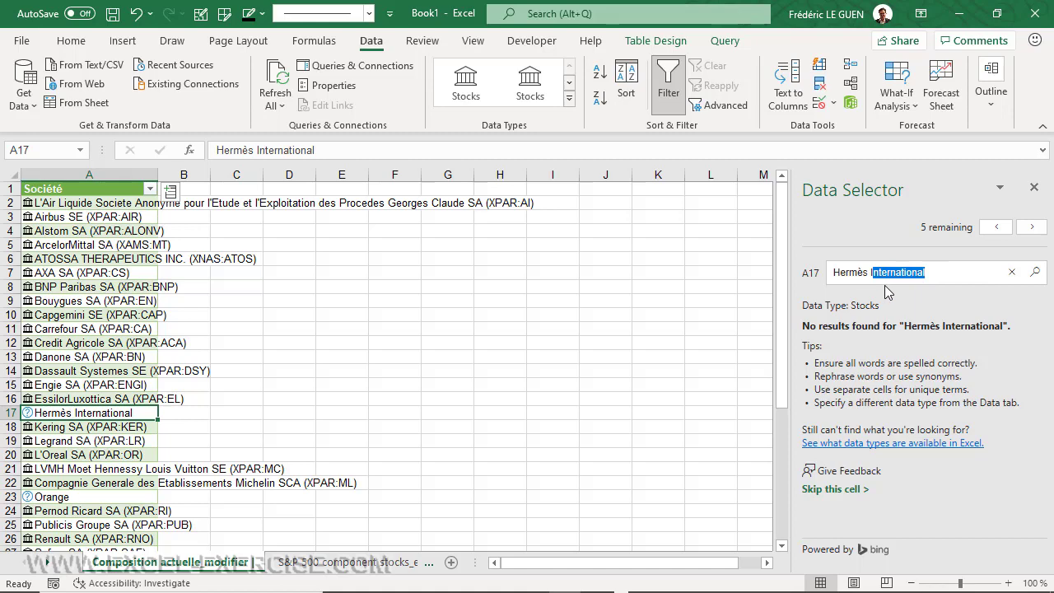
{"action": "key", "text": "BackSpace"}
{"action": "key", "text": "Return"}
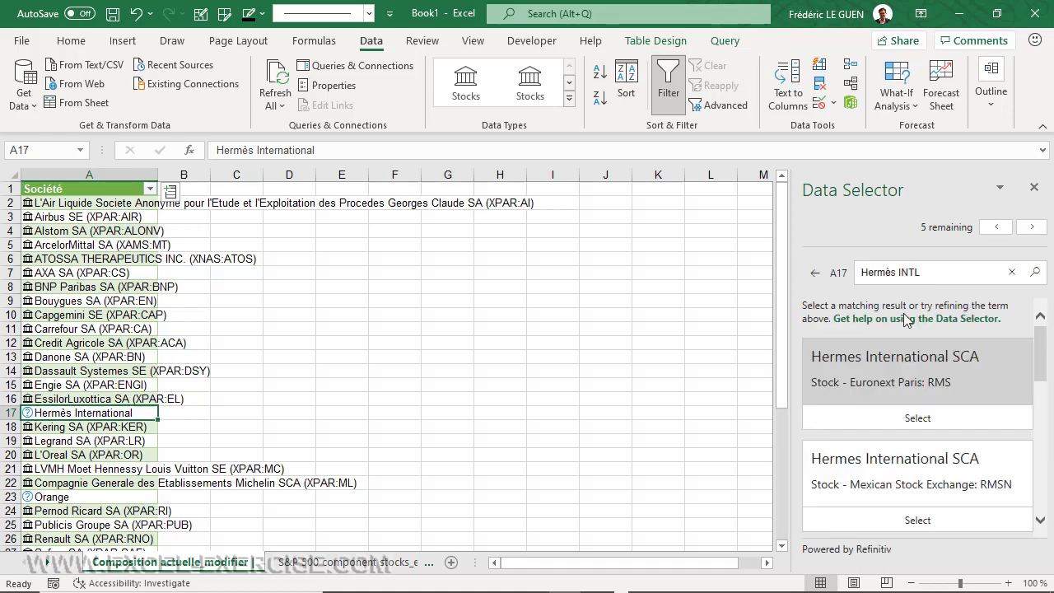
{"action": "left_click", "coordinate": [928, 420]}
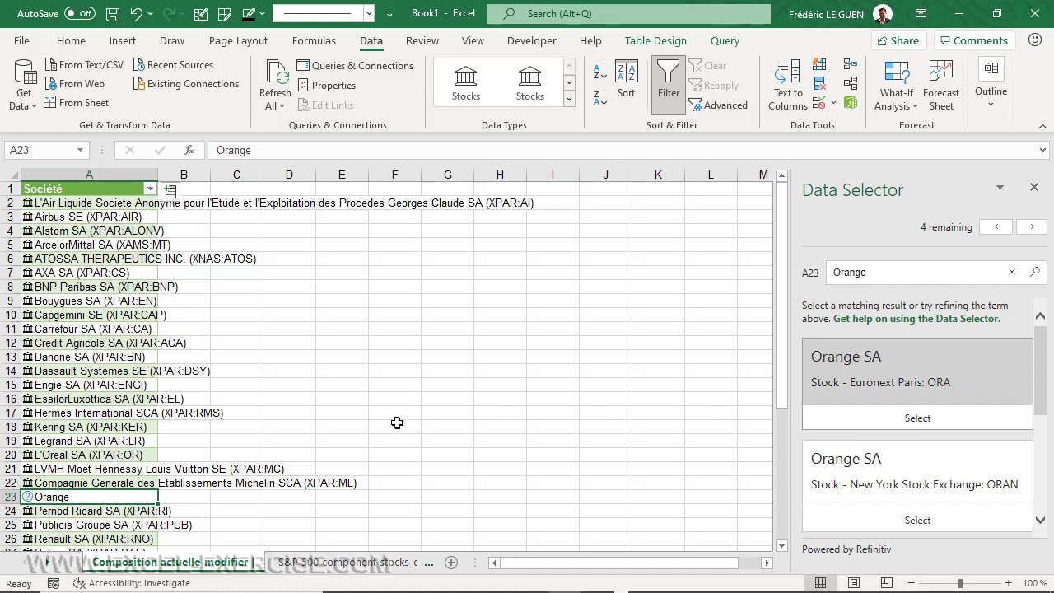
Step: Match Orange, Sanofi and Stellantis to their Euronext Paris stocks ORA, SAN and STLA
{"action": "left_click", "coordinate": [921, 417]}
{"action": "scroll", "coordinate": [592, 423], "scroll_direction": "down", "scroll_amount": 6}
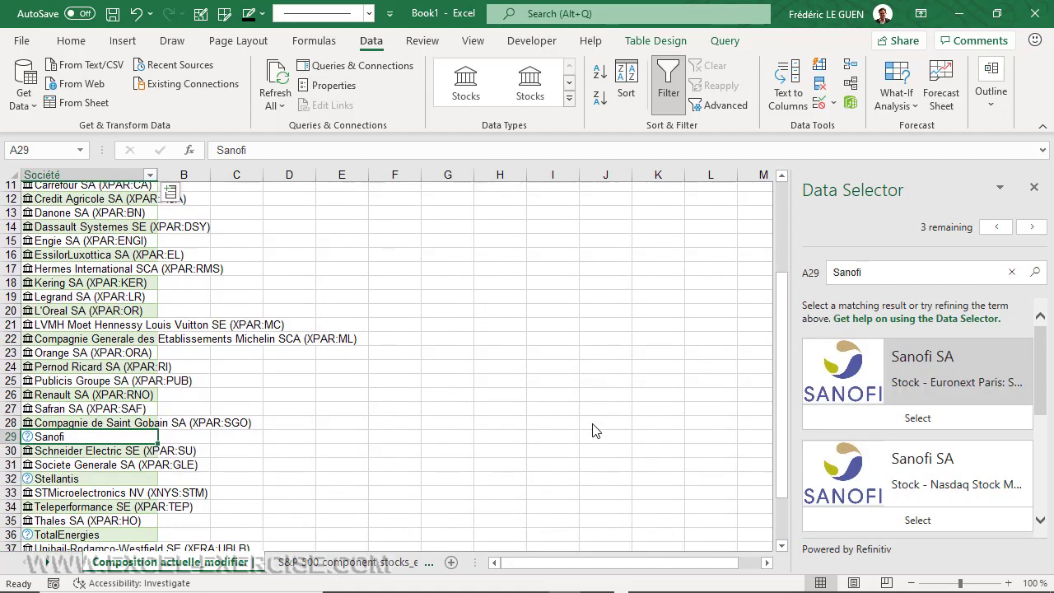
{"action": "left_click", "coordinate": [909, 421]}
{"action": "scroll", "coordinate": [909, 411], "scroll_direction": "down", "scroll_amount": 3}
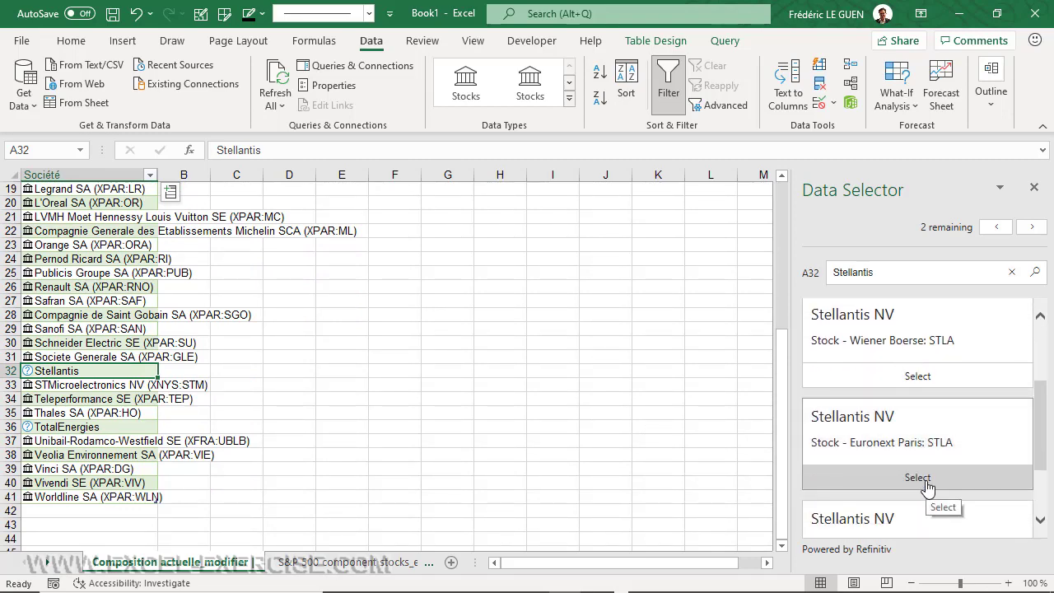
{"action": "left_click", "coordinate": [927, 481]}
{"action": "scroll", "coordinate": [916, 387], "scroll_direction": "up", "scroll_amount": 2}
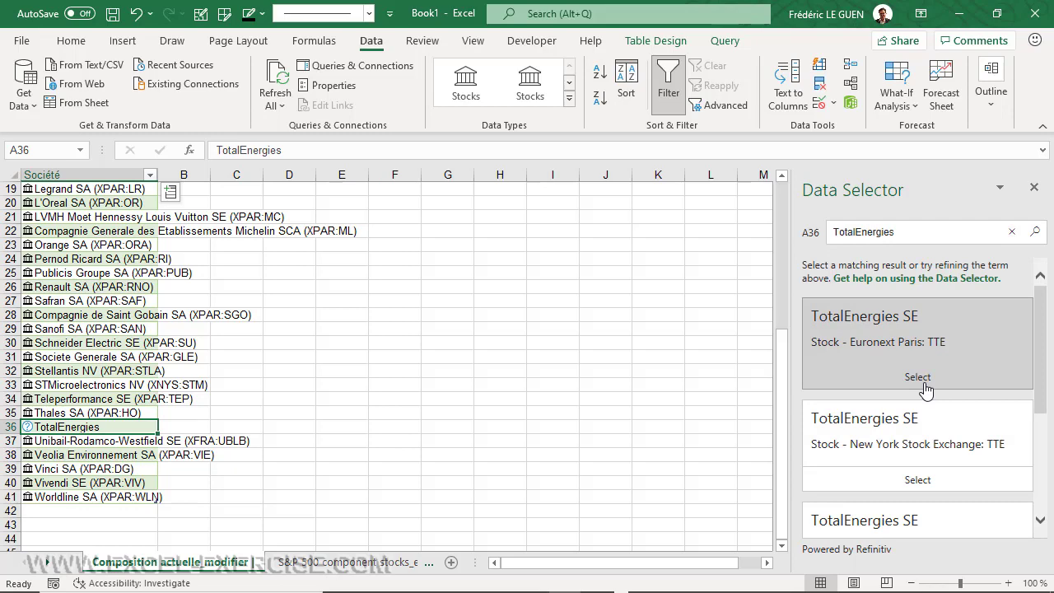
Step: Match TotalEnergies in A36 to TotalEnergies SE on Euronext Paris (TTE)
{"action": "left_click", "coordinate": [922, 379]}
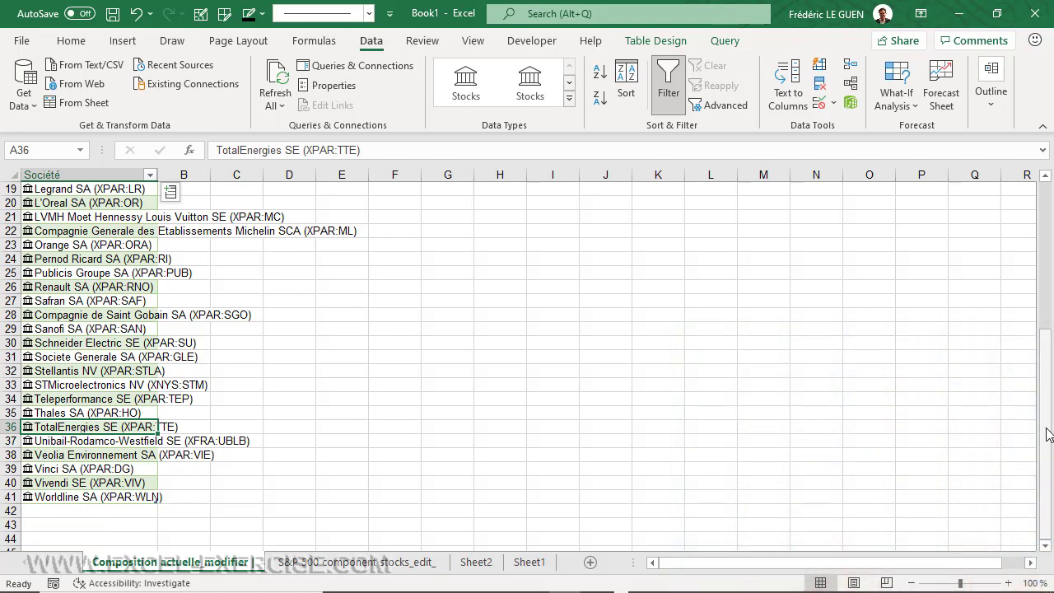
Step: Add the Exchange abbreviation field as a new column beside the Société list and widen that column
{"action": "left_click_drag", "start_coordinate": [1044, 429], "coordinate": [1039, 251]}
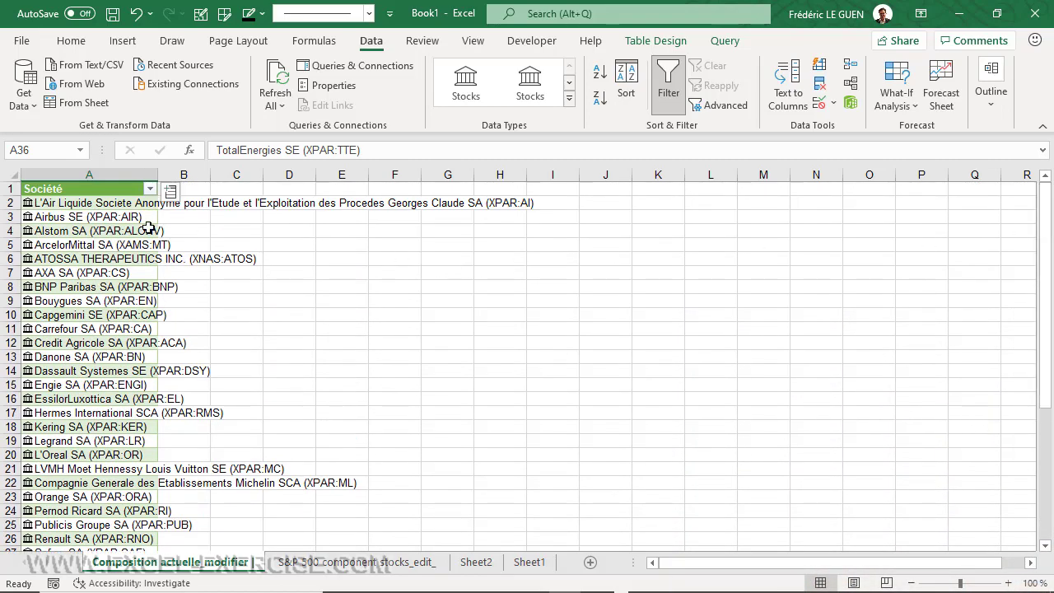
{"action": "left_click", "coordinate": [171, 191]}
{"action": "left_click_drag", "start_coordinate": [402, 226], "coordinate": [403, 290]}
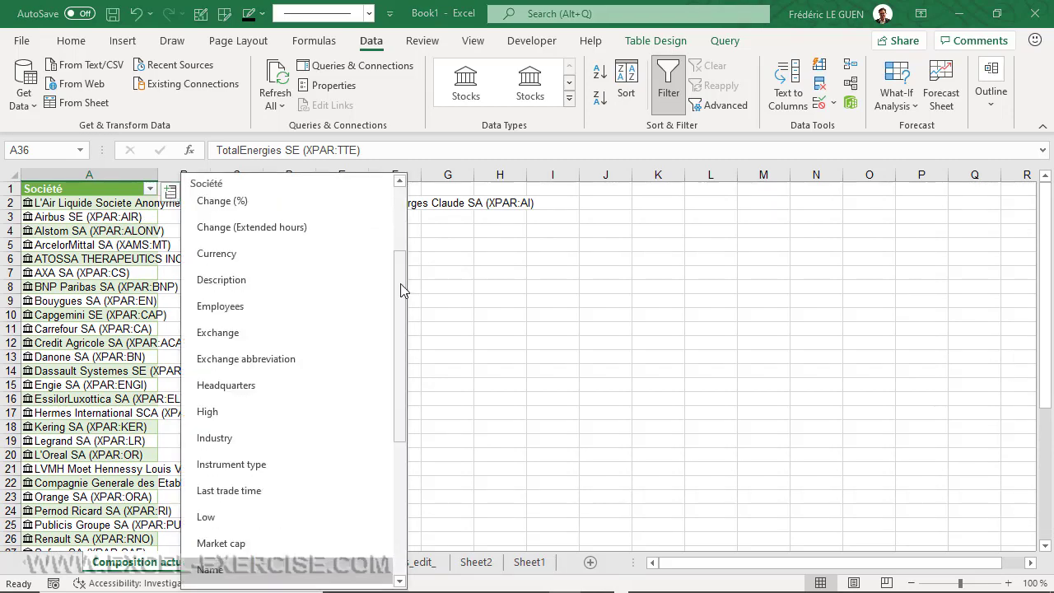
{"action": "left_click", "coordinate": [275, 359]}
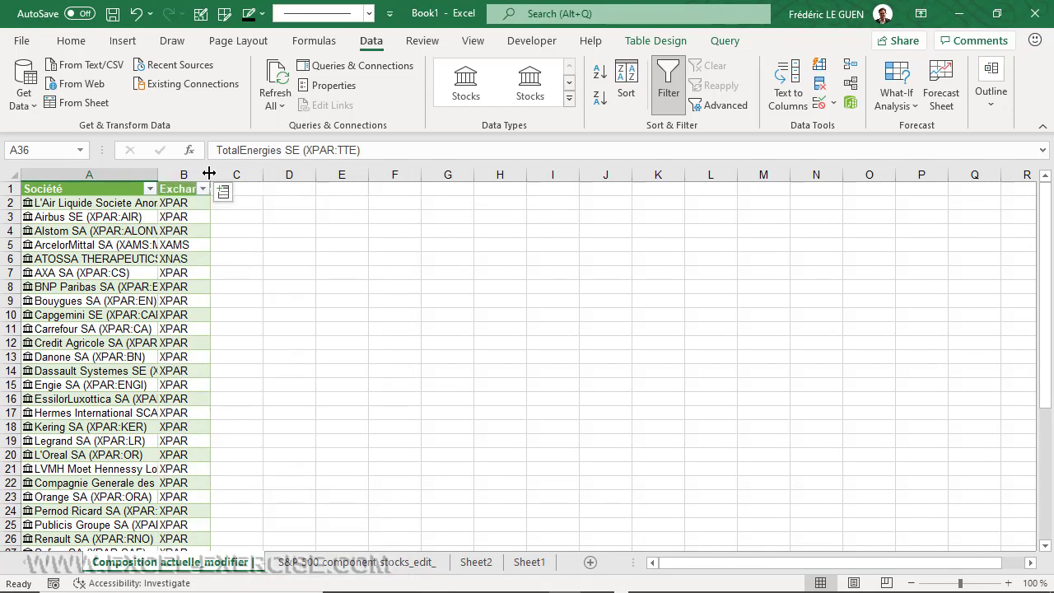
{"action": "left_click_drag", "start_coordinate": [209, 173], "coordinate": [273, 174]}
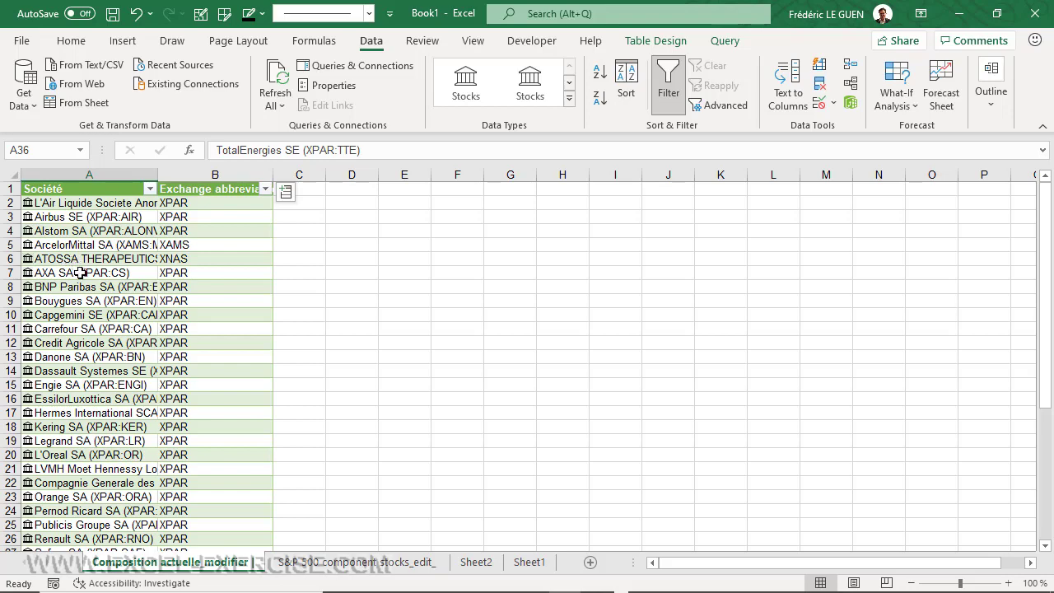
Step: Switch to the browser to check the company names in Wikipedia's CAC 40 composition table, and return to the workbook
{"action": "key", "text": "alt+Tab"}
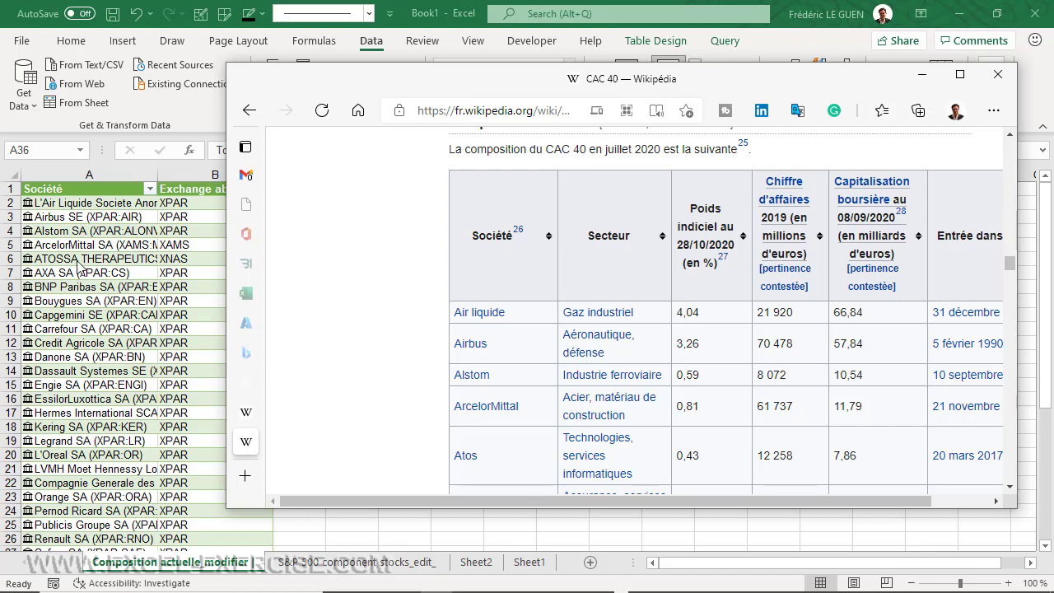
{"action": "left_click", "coordinate": [143, 272]}
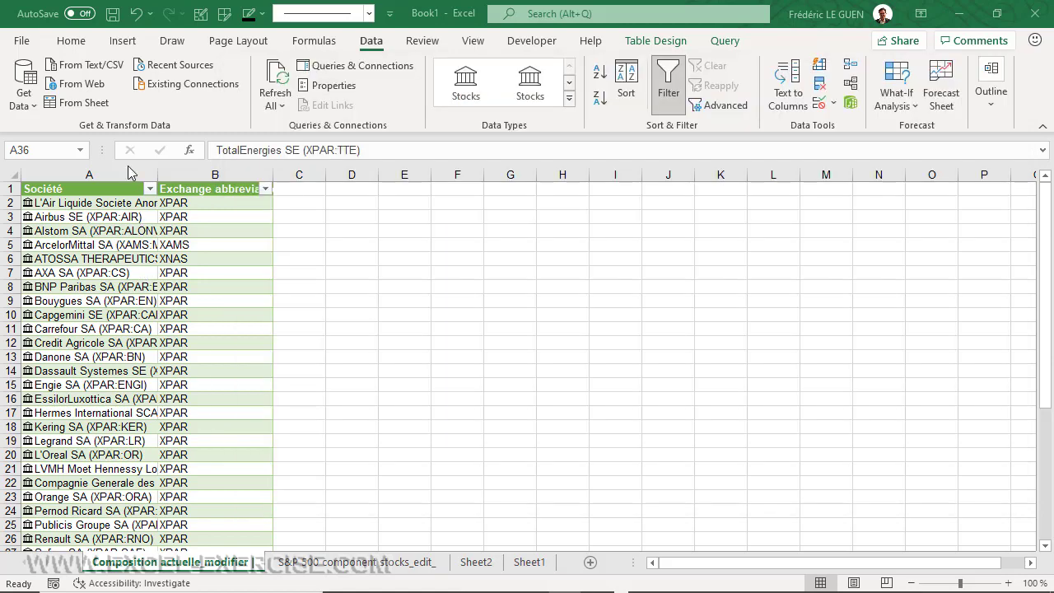
Step: Add the Ticker symbol field as another table column and widen the Société column to show the full company names
{"action": "left_click", "coordinate": [285, 192]}
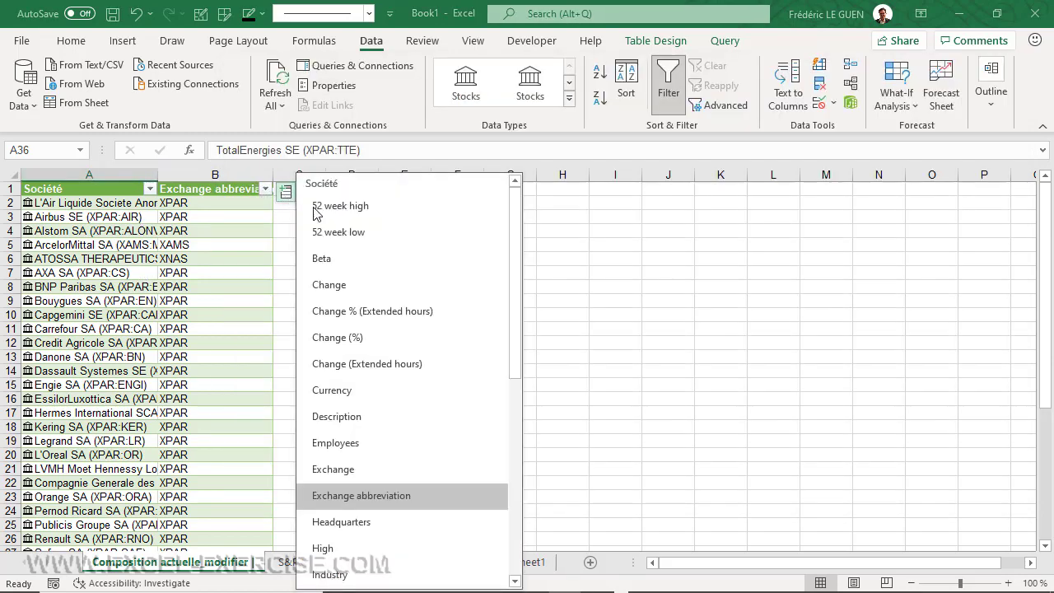
{"action": "left_click_drag", "start_coordinate": [514, 288], "coordinate": [518, 512]}
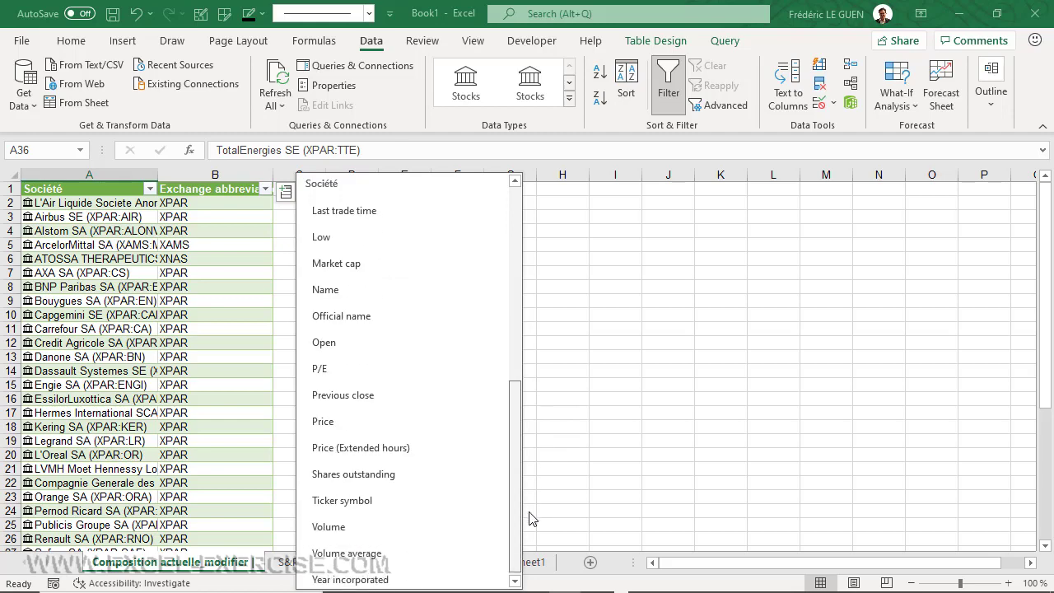
{"action": "left_click", "coordinate": [378, 500]}
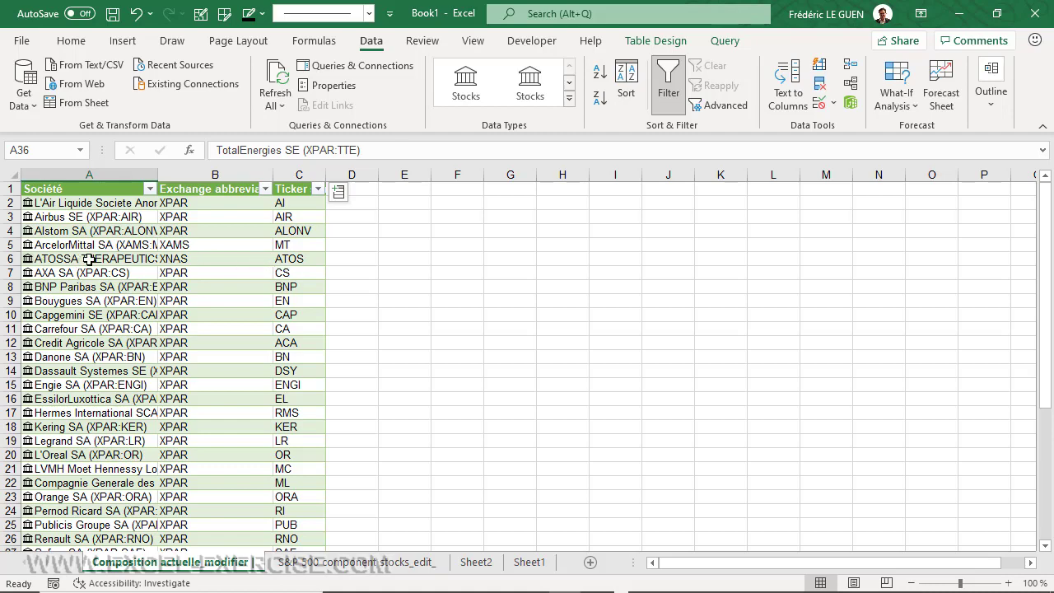
{"action": "left_click_drag", "start_coordinate": [158, 175], "coordinate": [298, 174]}
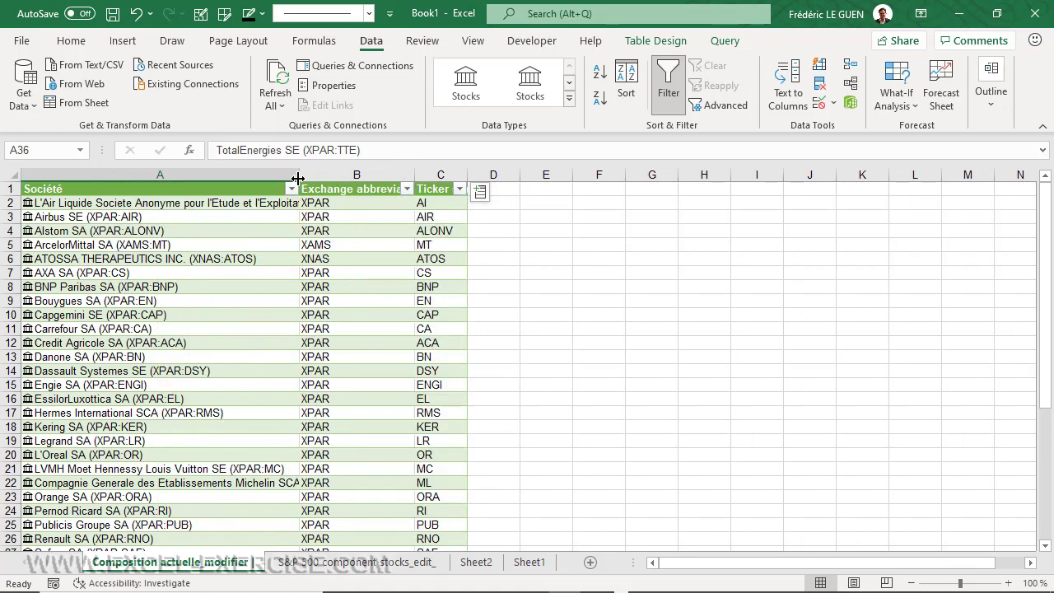
Step: Change the stock in A6 by searching for ATOS and matching it to Atos SE on Euronext Paris (ATO)
{"action": "right_click", "coordinate": [50, 259]}
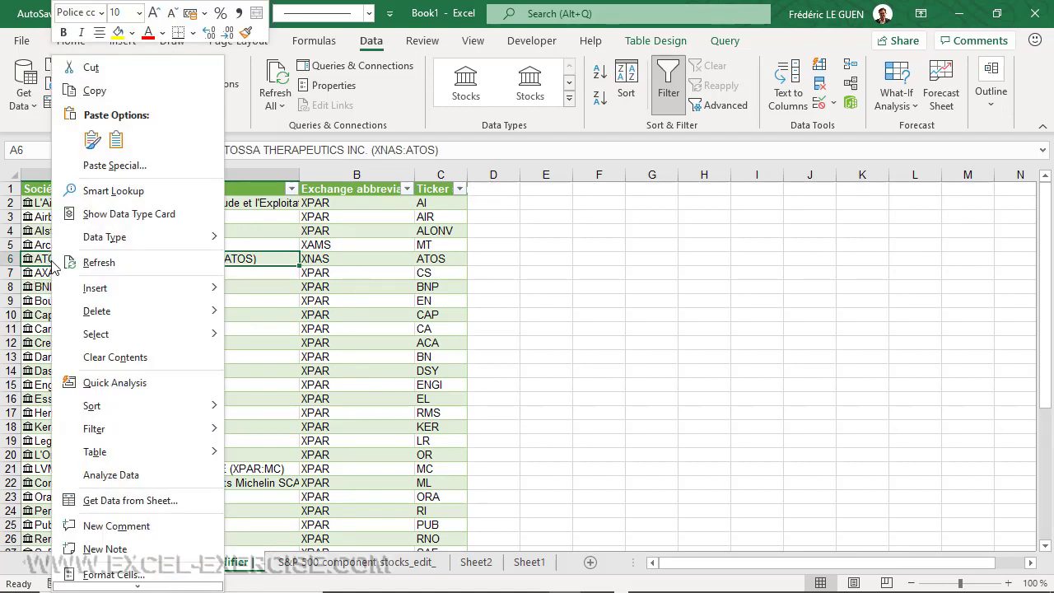
{"action": "mouse_move", "coordinate": [126, 247]}
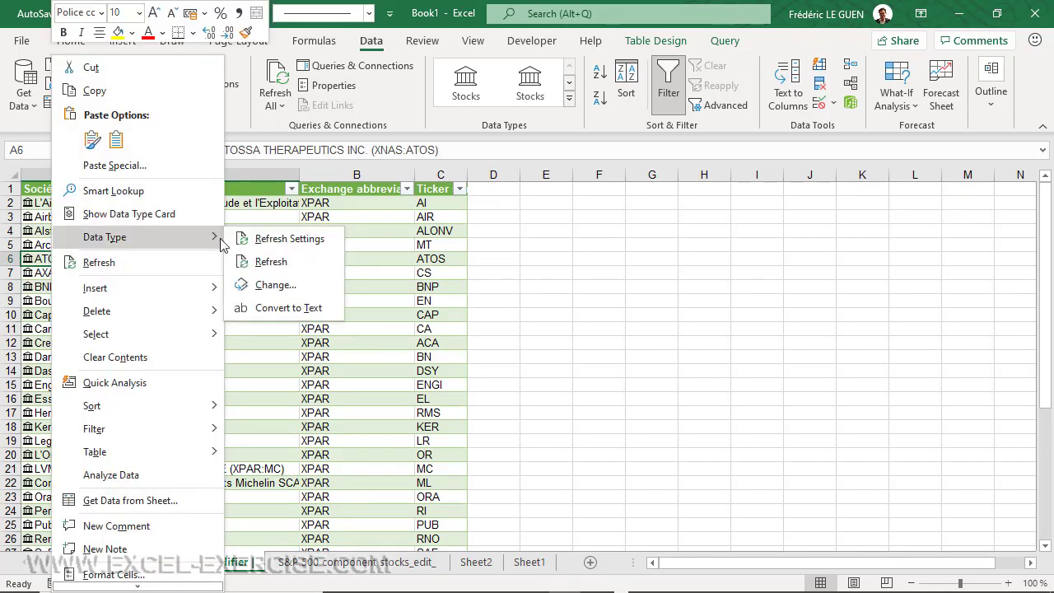
{"action": "left_click", "coordinate": [271, 286]}
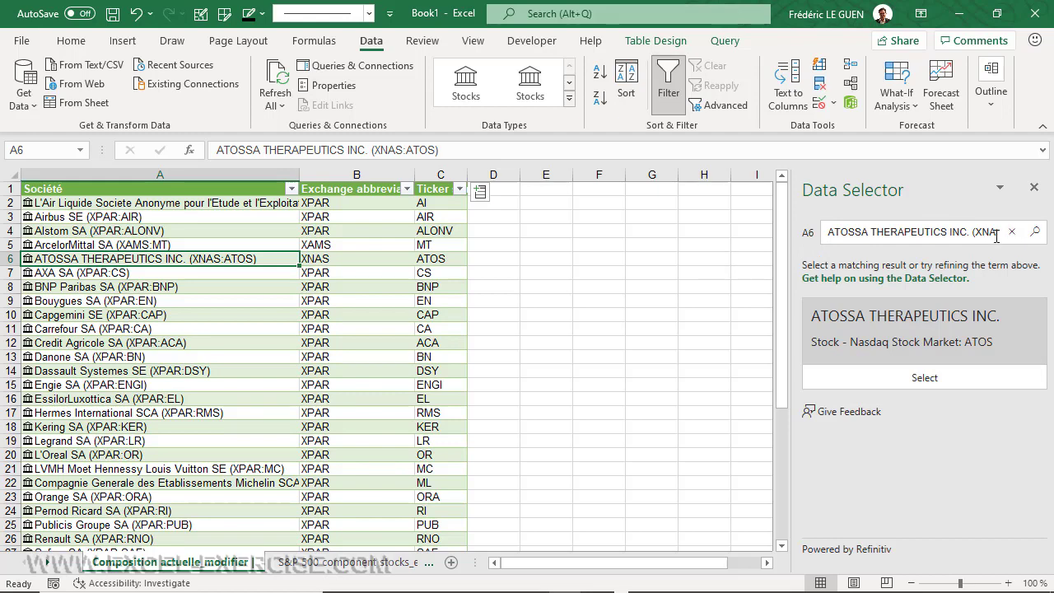
{"action": "left_click", "coordinate": [1012, 231]}
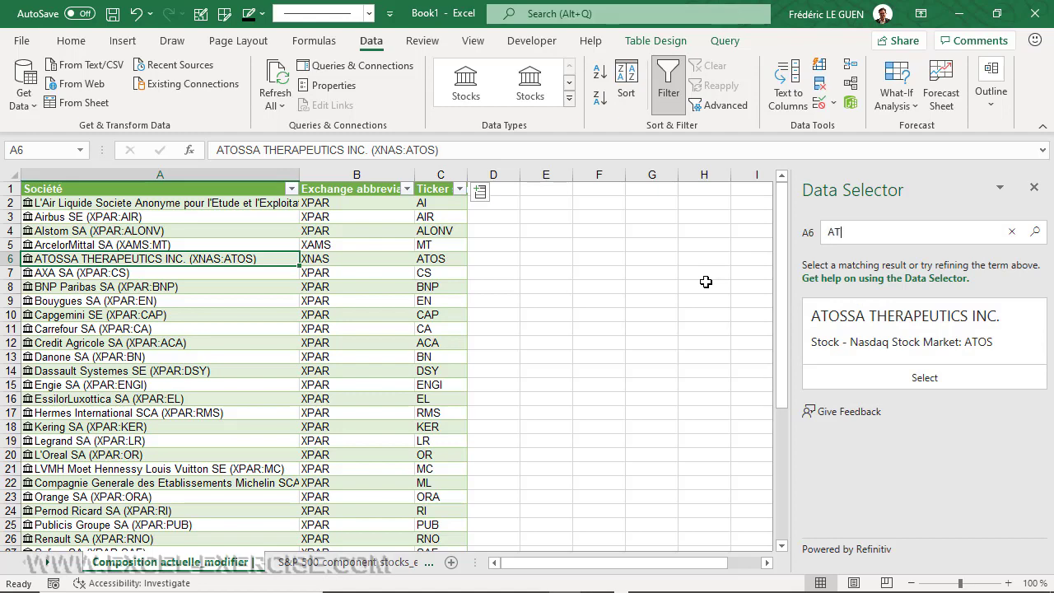
{"action": "key", "text": "Return"}
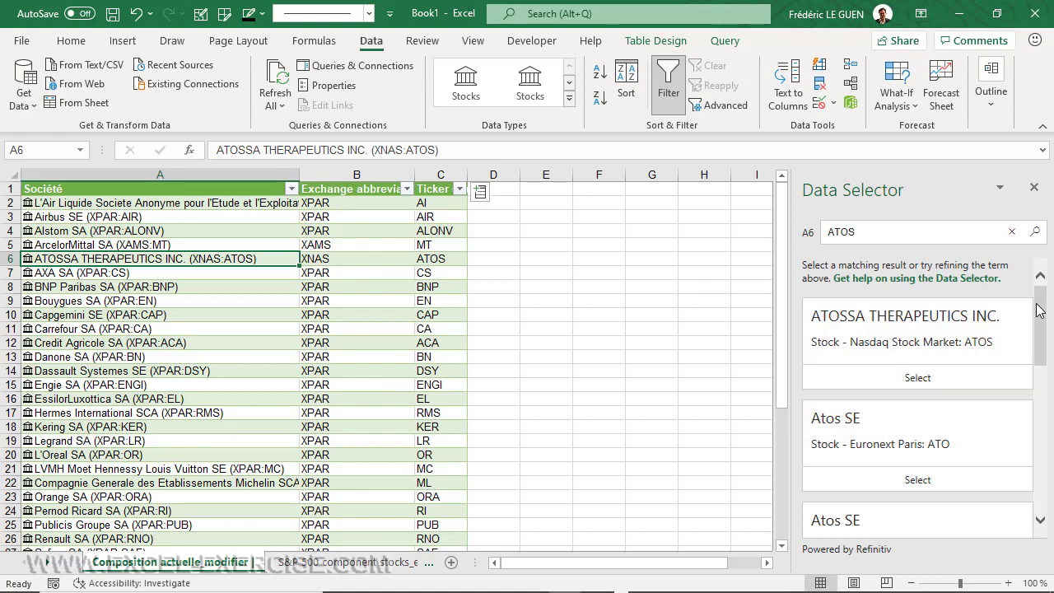
{"action": "scroll", "coordinate": [1041, 328], "scroll_direction": "down", "scroll_amount": 1}
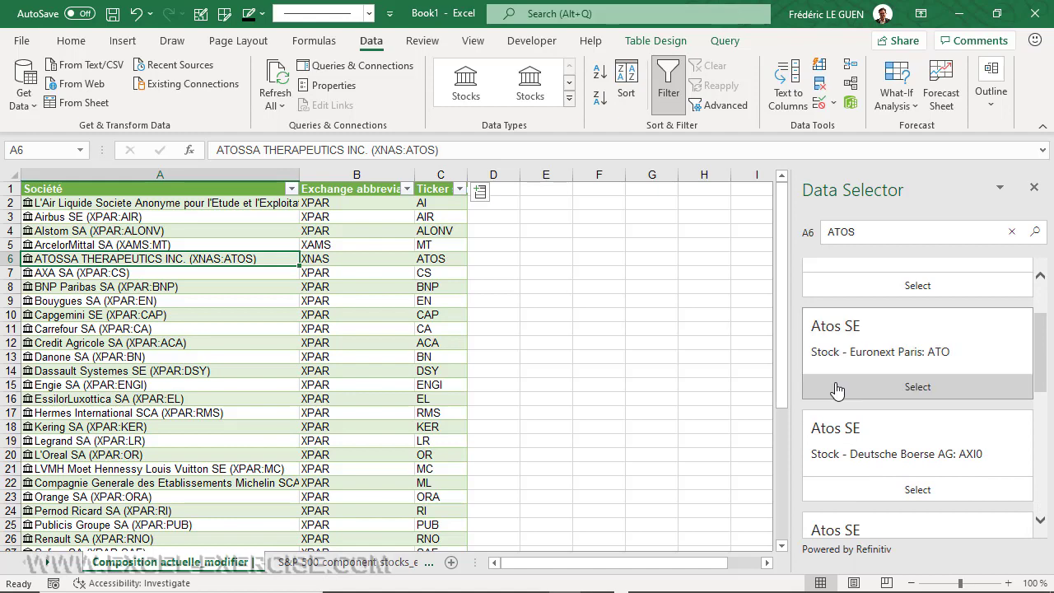
{"action": "left_click", "coordinate": [914, 393]}
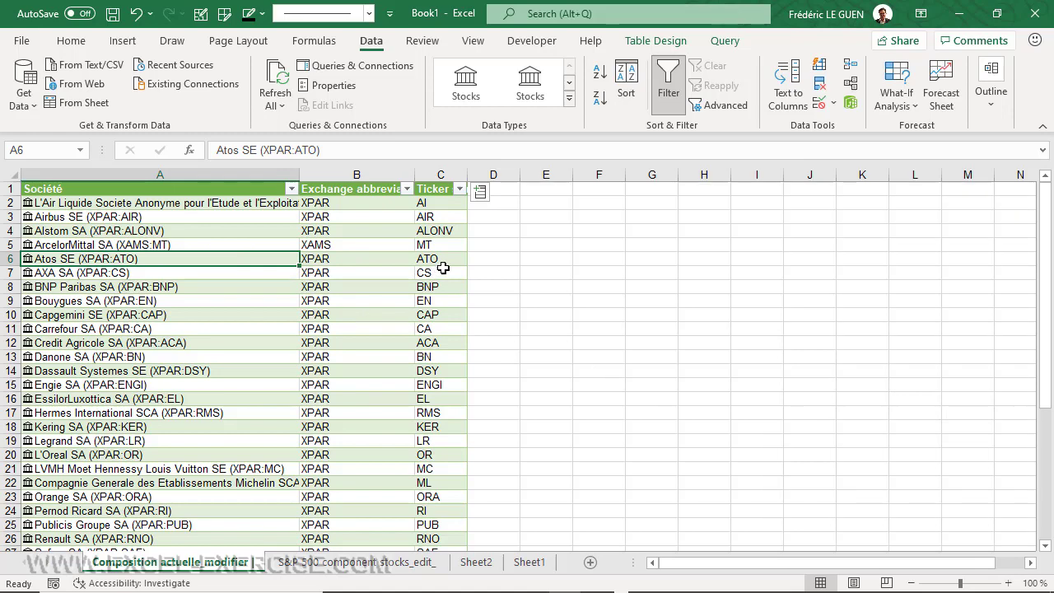
Step: Change the stock in A33 by shortening the search term to STMicroelectronics and matching it to the Euronext Paris listing
{"action": "scroll", "coordinate": [443, 268], "scroll_direction": "down", "scroll_amount": 7}
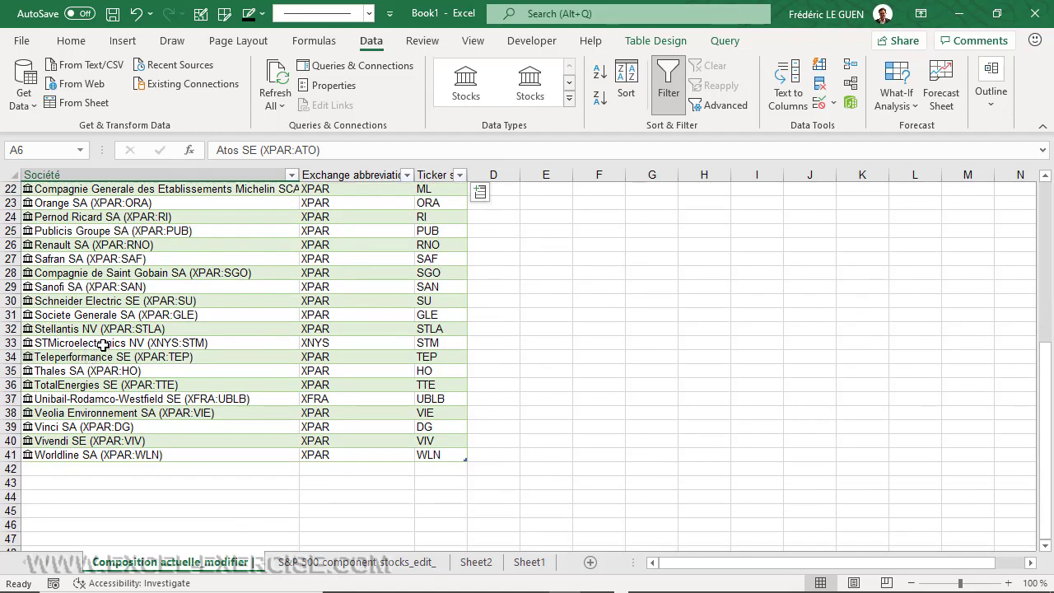
{"action": "right_click", "coordinate": [103, 344]}
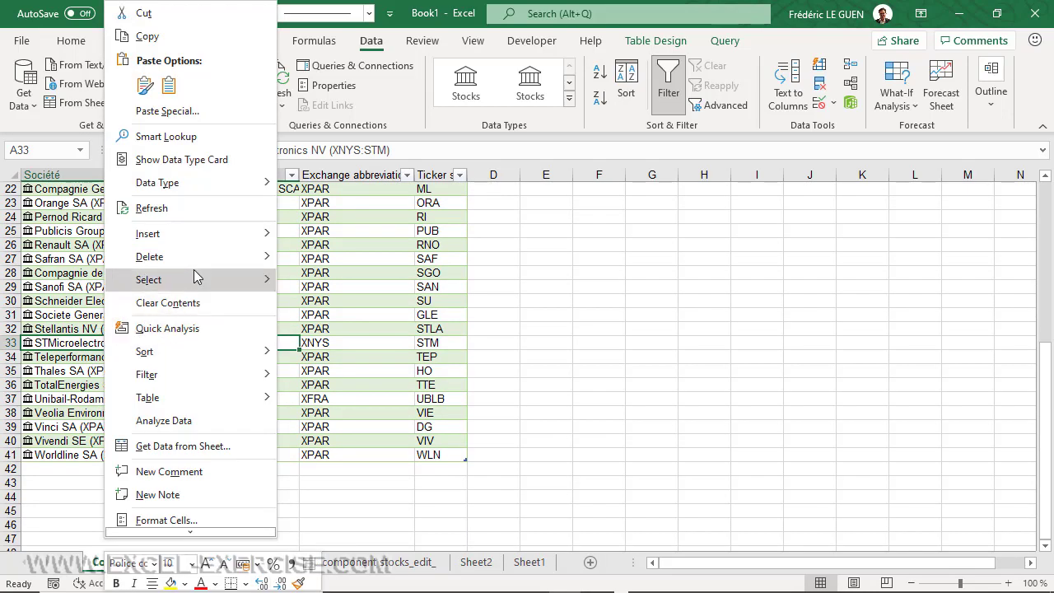
{"action": "mouse_move", "coordinate": [219, 183]}
{"action": "left_click", "coordinate": [328, 231]}
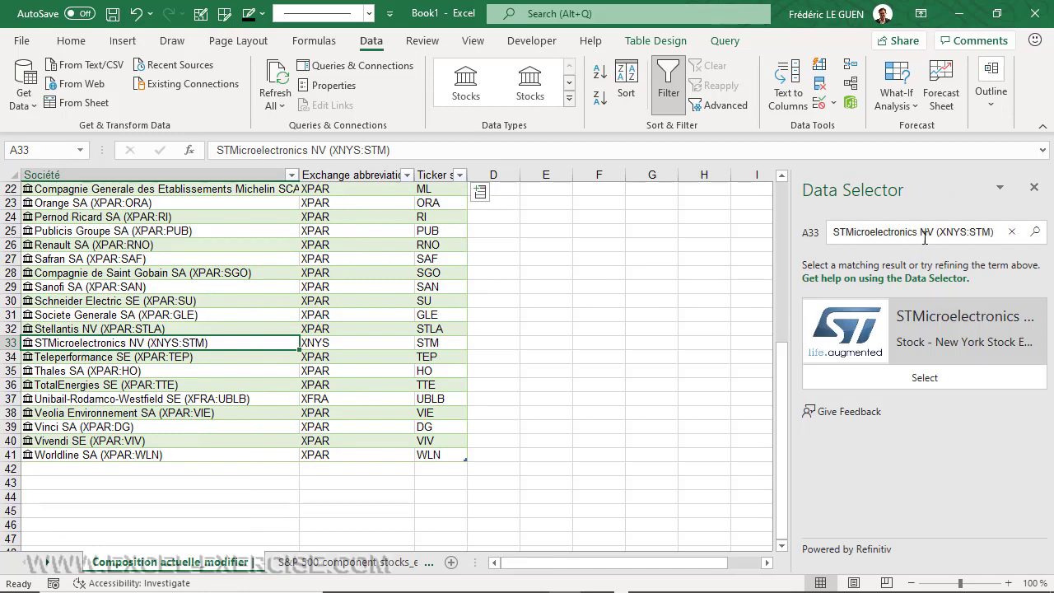
{"action": "left_click_drag", "start_coordinate": [920, 234], "coordinate": [997, 231]}
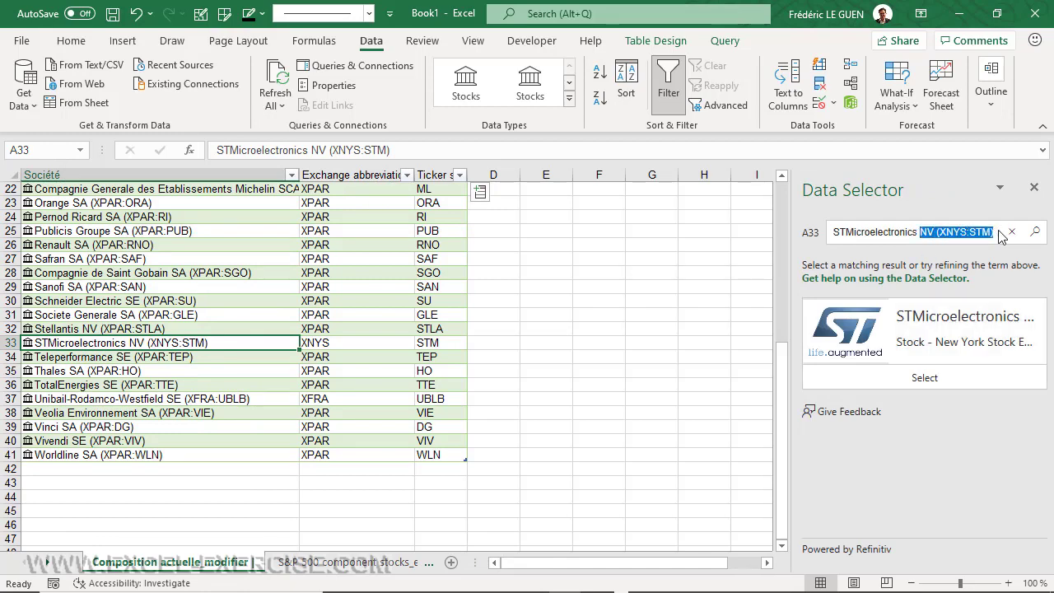
{"action": "key", "text": "BackSpace"}
{"action": "left_click", "coordinate": [1035, 233]}
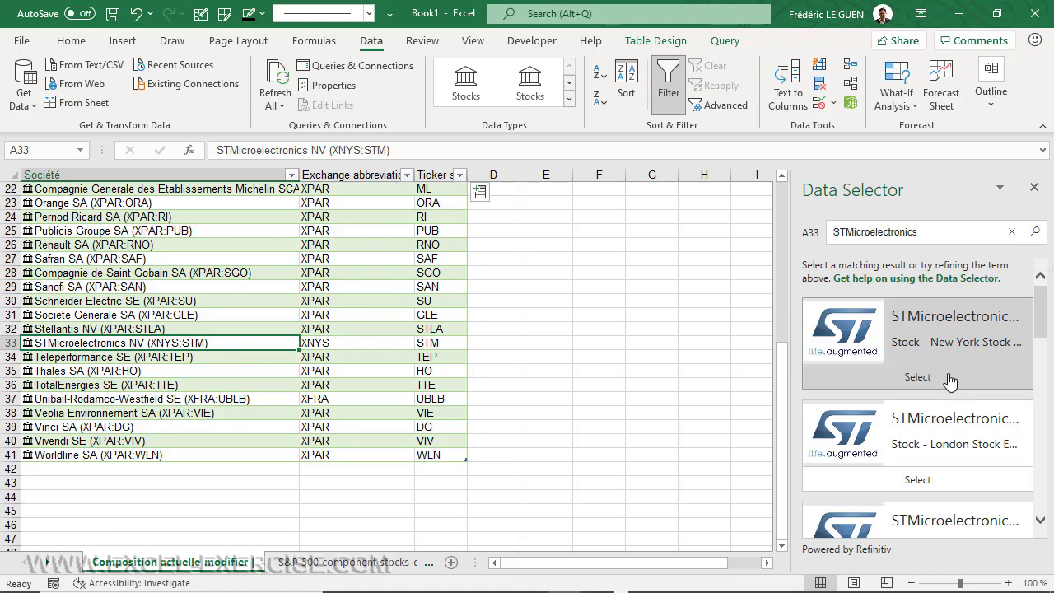
{"action": "scroll", "coordinate": [982, 375], "scroll_direction": "down", "scroll_amount": 3}
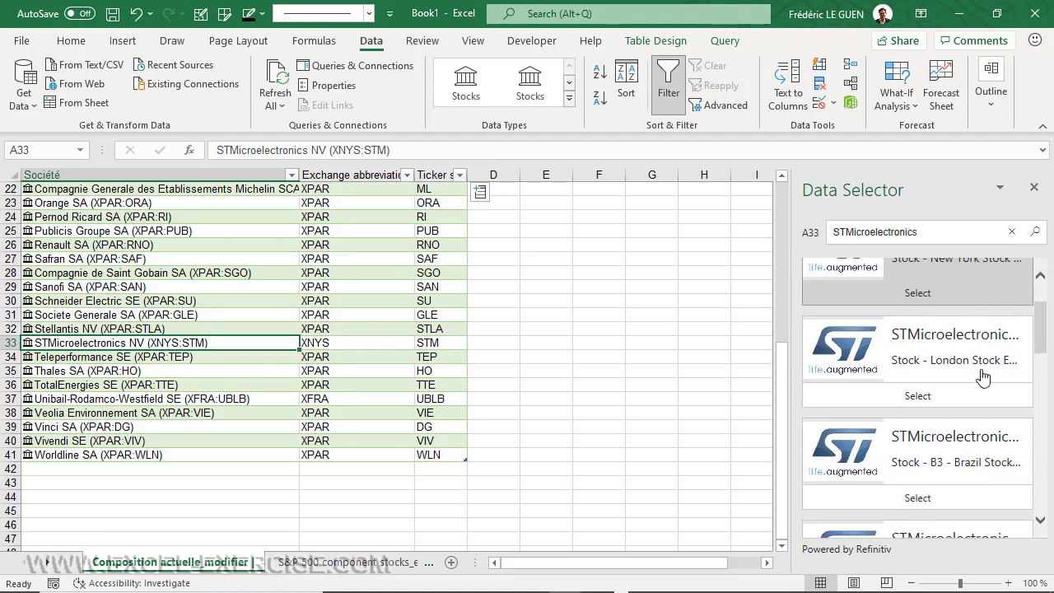
{"action": "scroll", "coordinate": [983, 376], "scroll_direction": "down", "scroll_amount": 5}
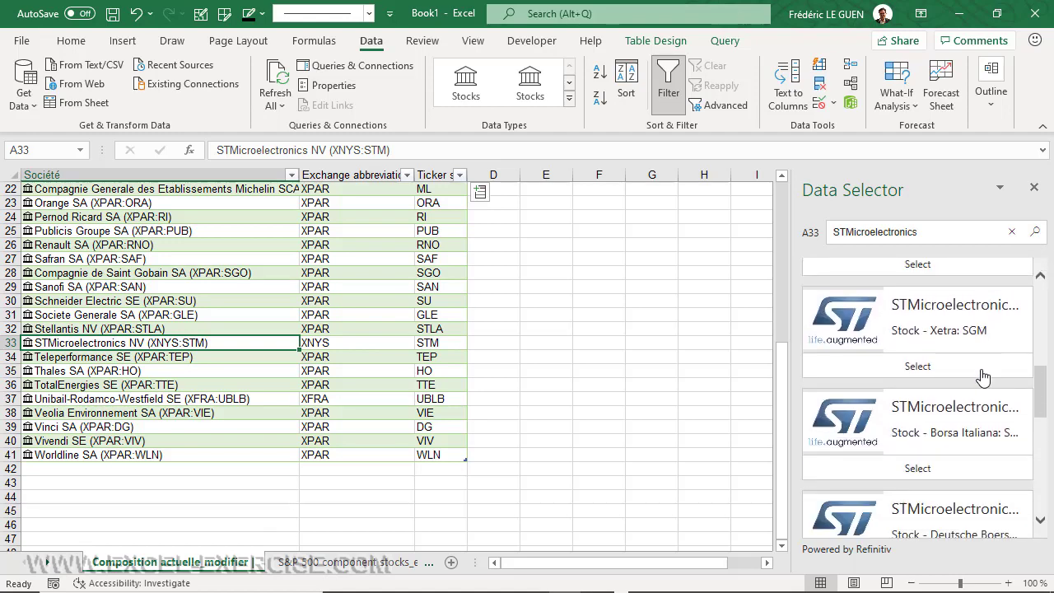
{"action": "scroll", "coordinate": [980, 373], "scroll_direction": "down", "scroll_amount": 3}
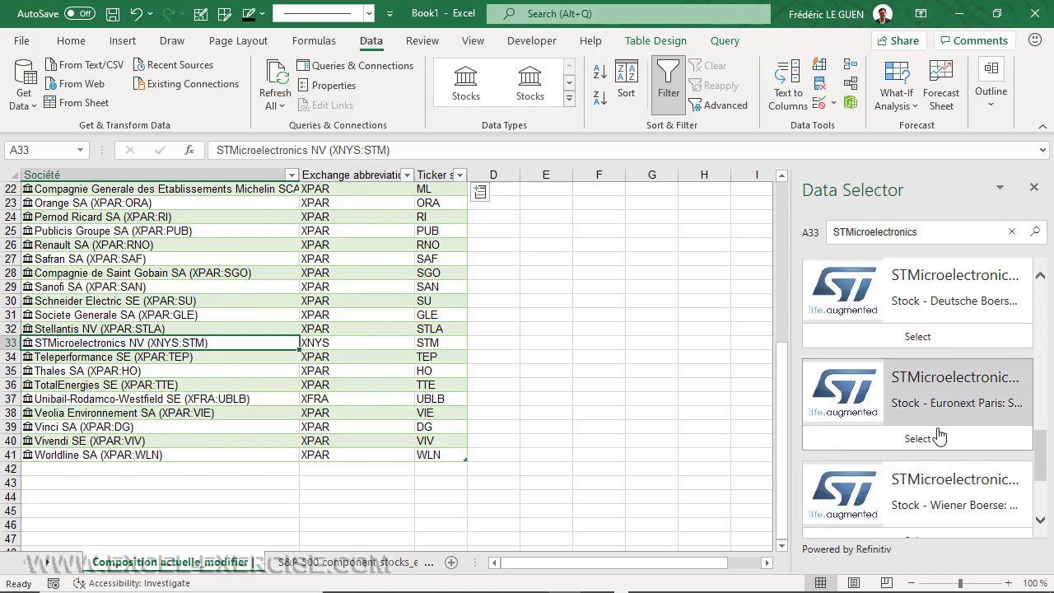
{"action": "left_click", "coordinate": [931, 441]}
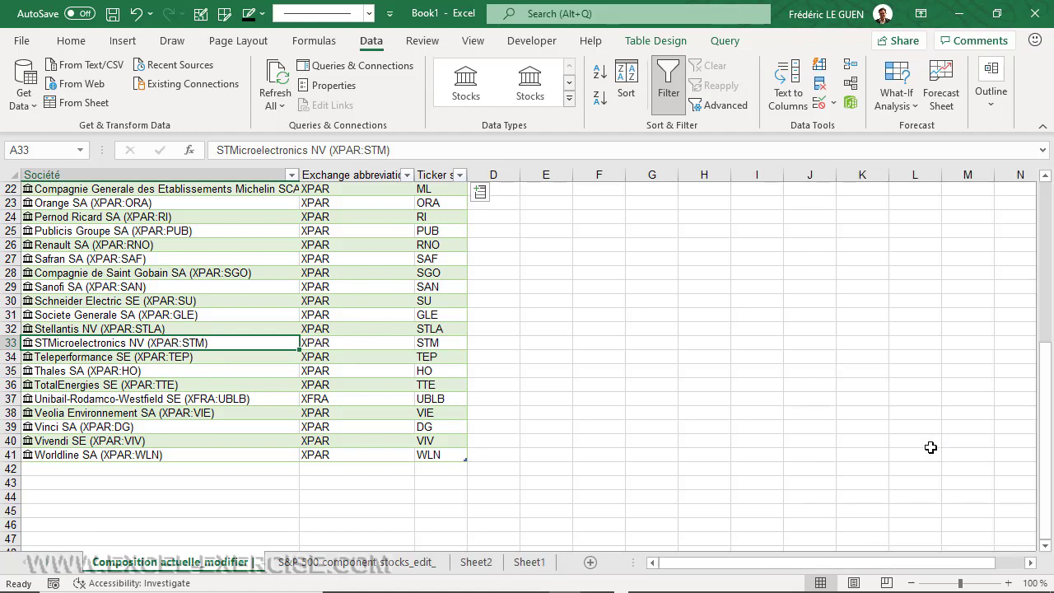